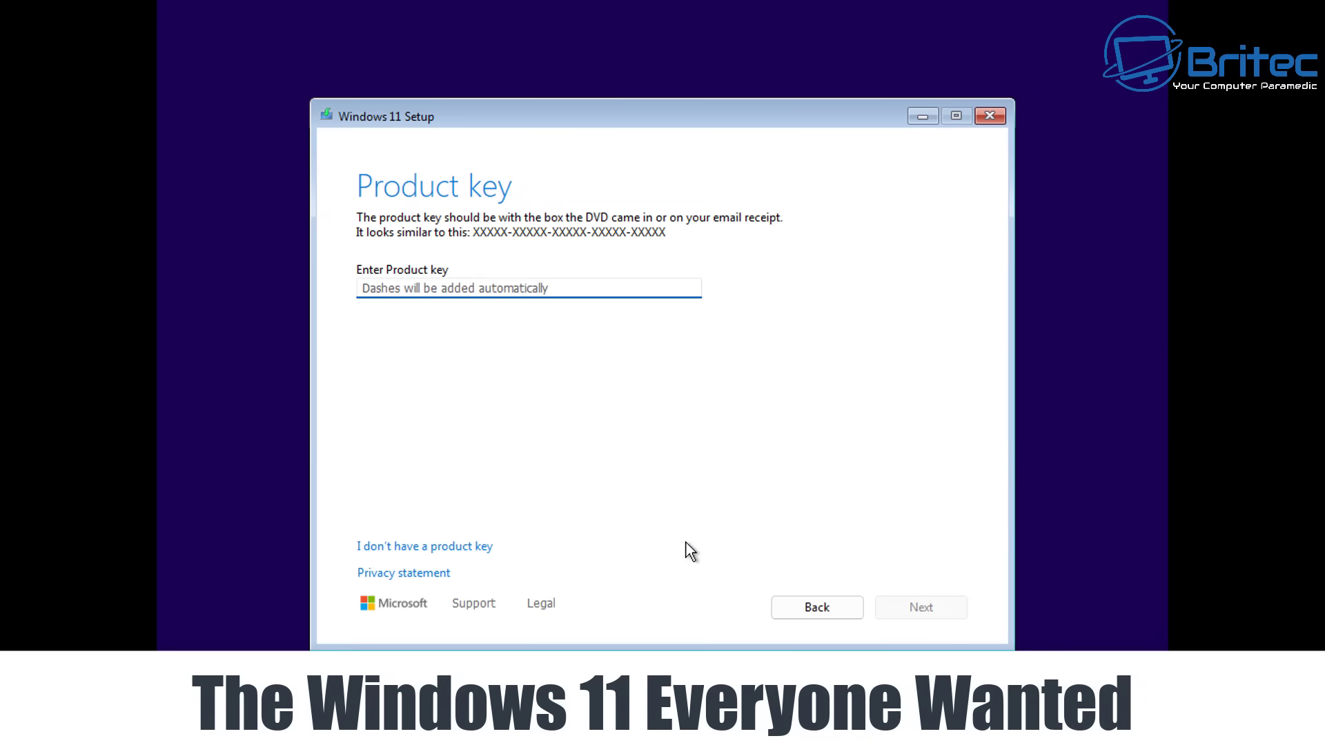
- Skip the product key and choose the Windows 11 IoT Enterprise LTSC edition
left_click(415, 546)
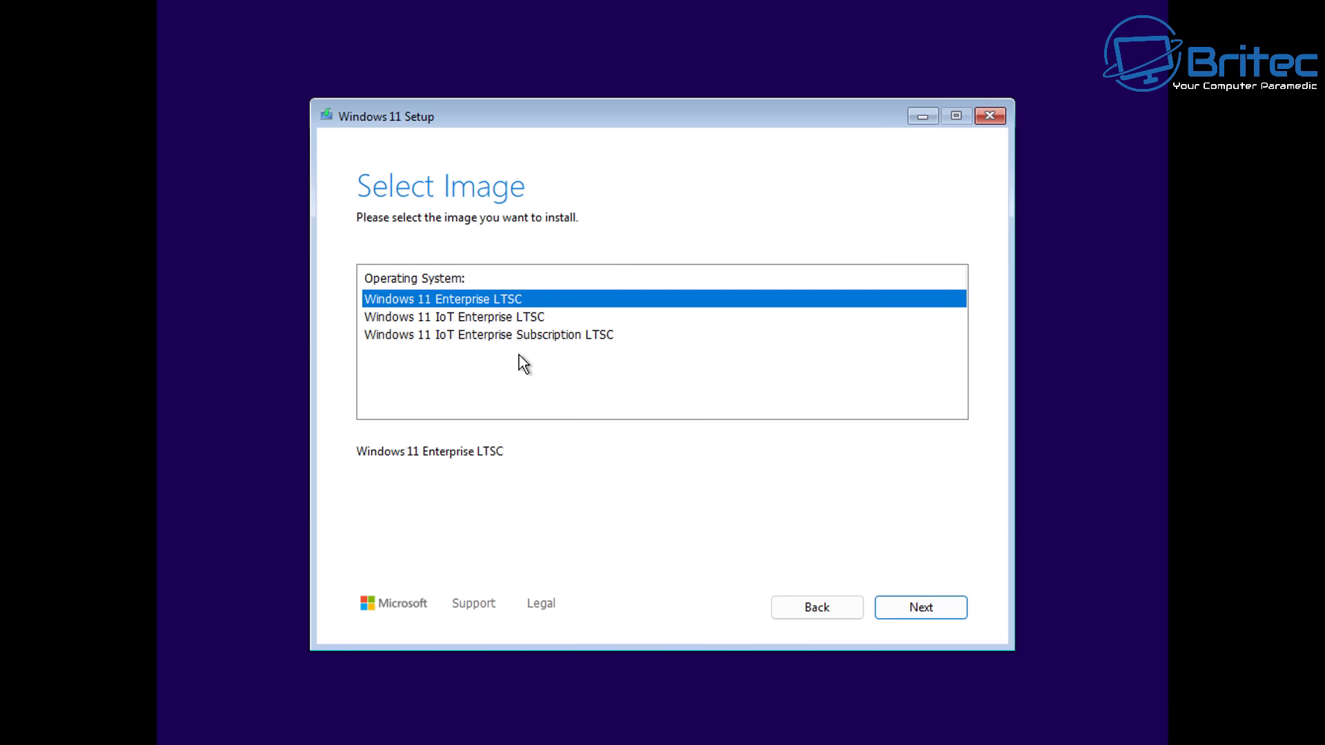
left_click(499, 319)
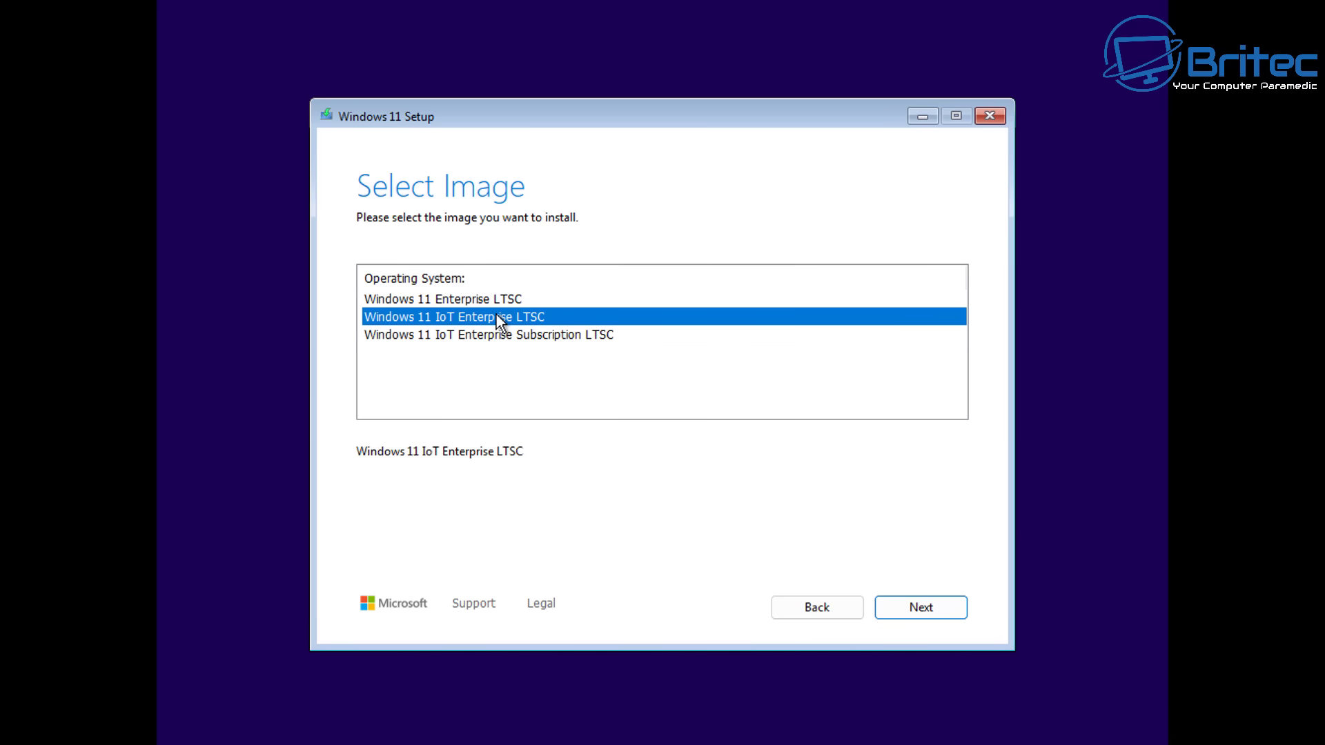
left_click(453, 296)
left_click(454, 315)
- Accept the license terms and target Disk 0's 100 GB unallocated space
left_click(920, 606)
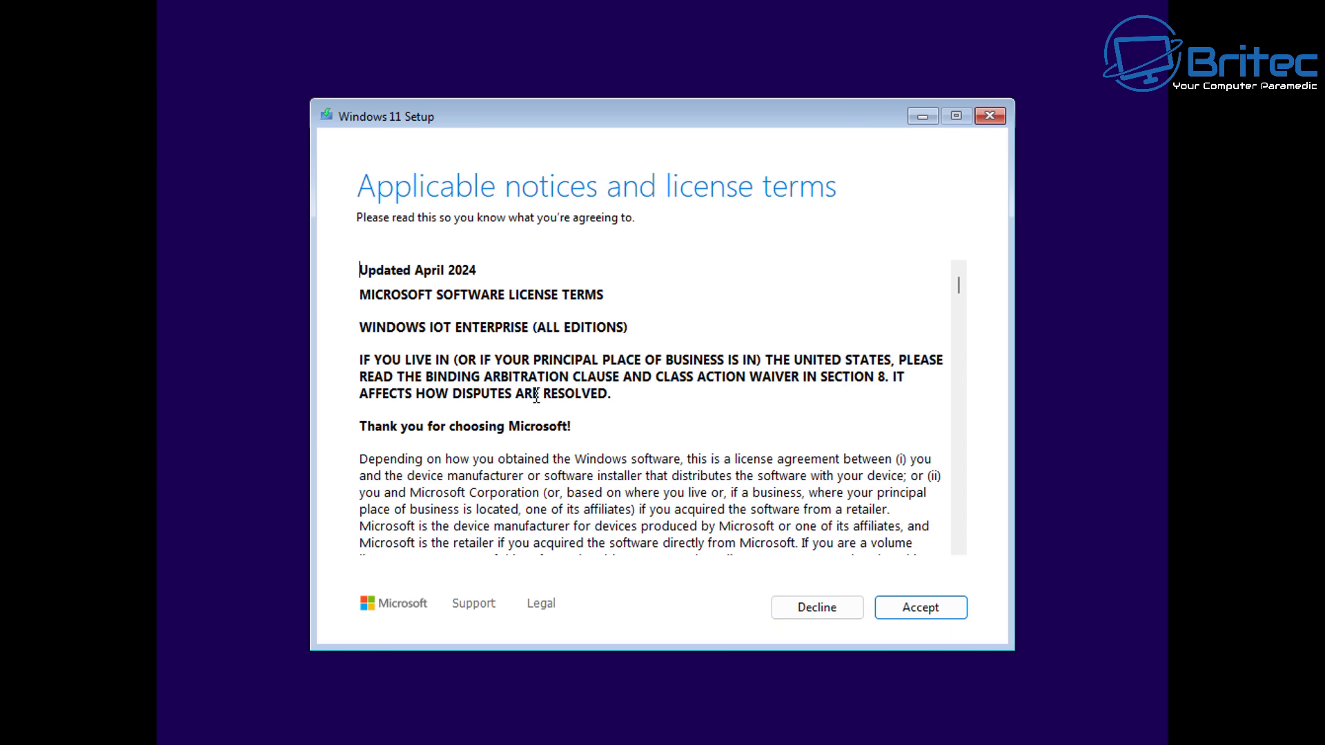
left_click(919, 609)
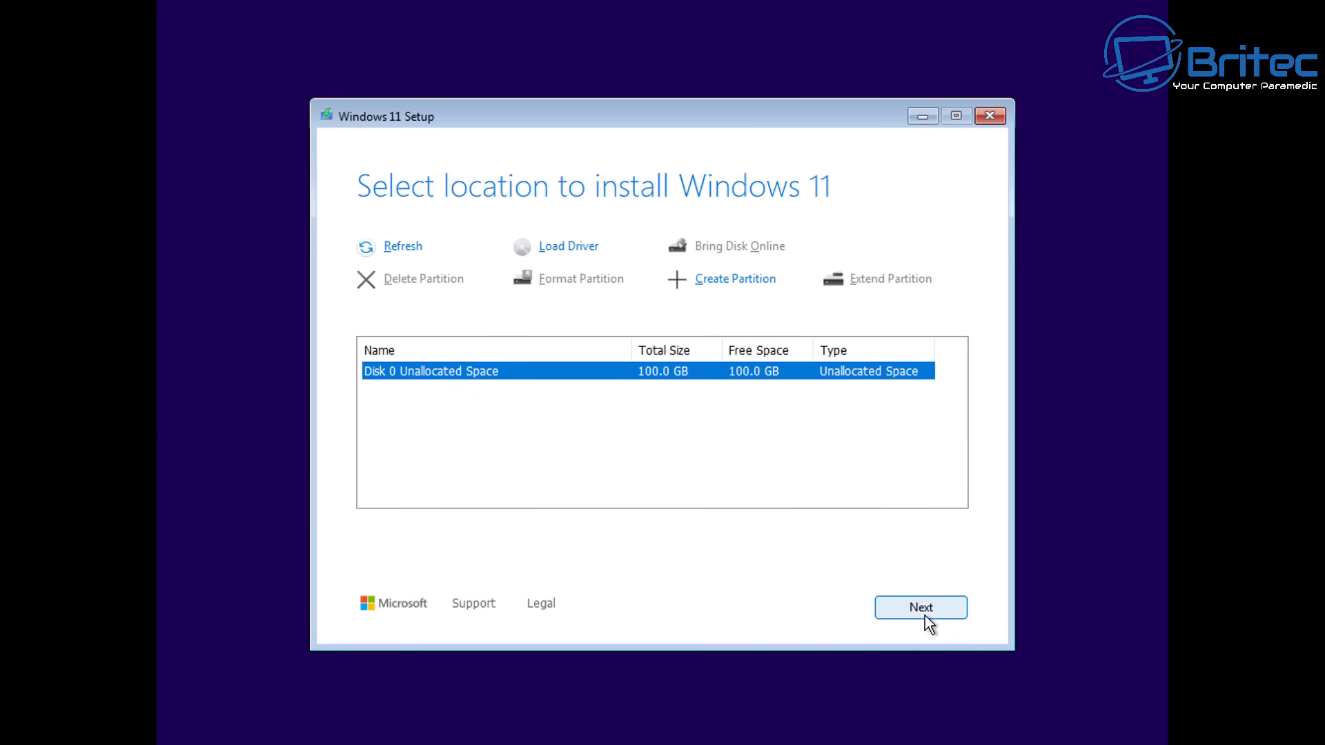
left_click(925, 613)
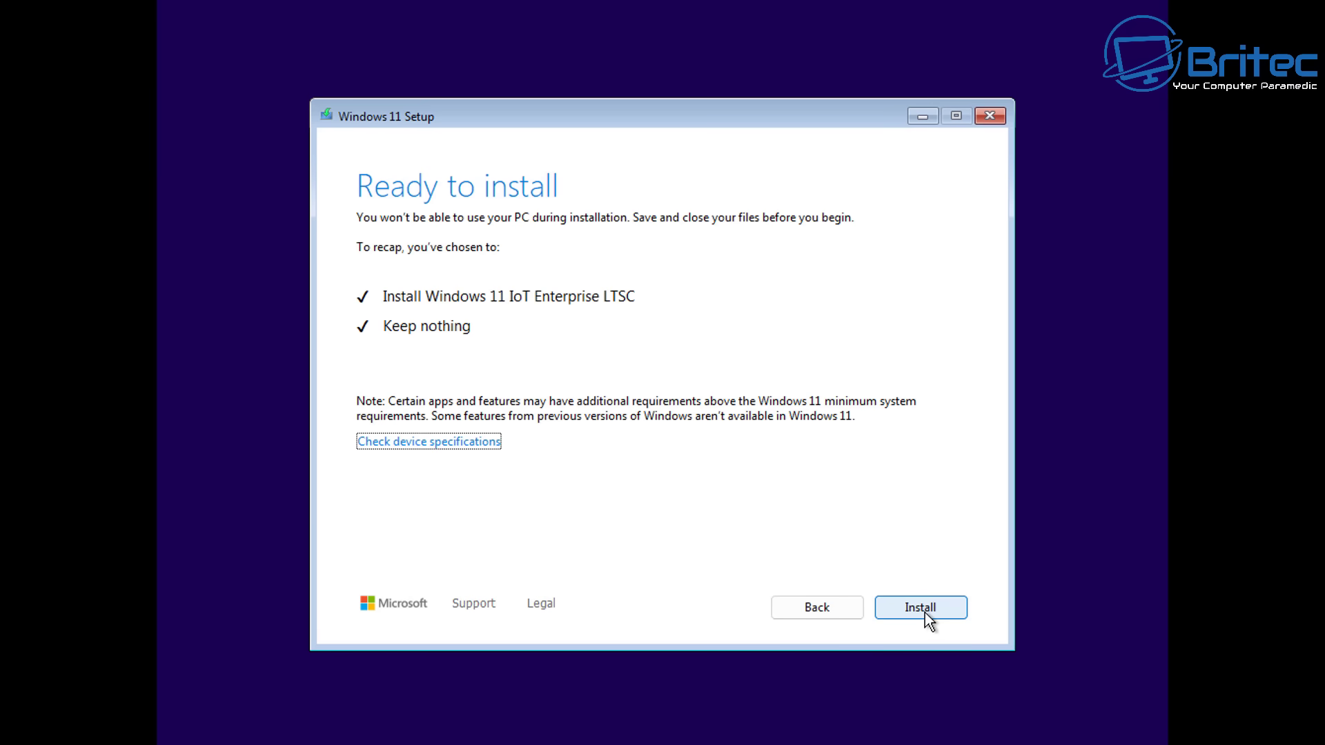
- Install Windows 11 IoT Enterprise LTSC and let setup run to the account name page
left_click(925, 613)
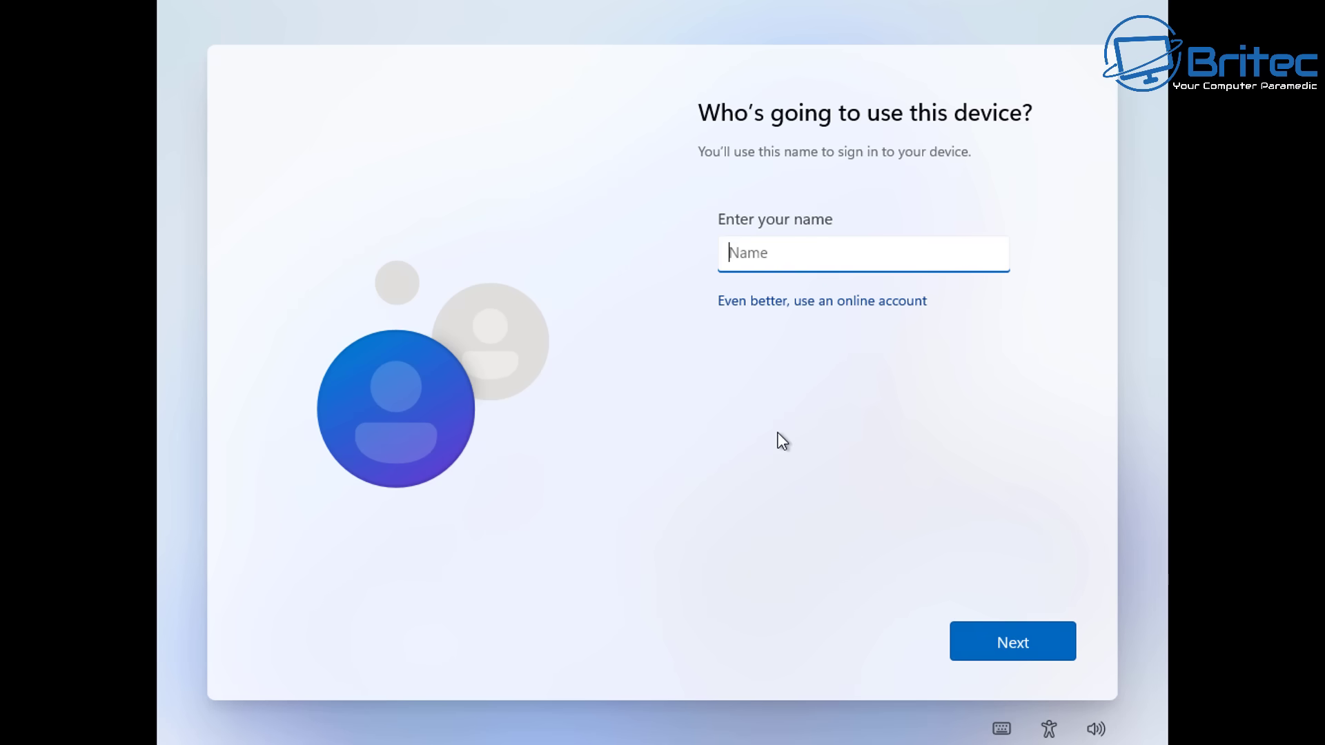
- Create a local account with the user's name and no password
type("Britec")
left_click(1045, 644)
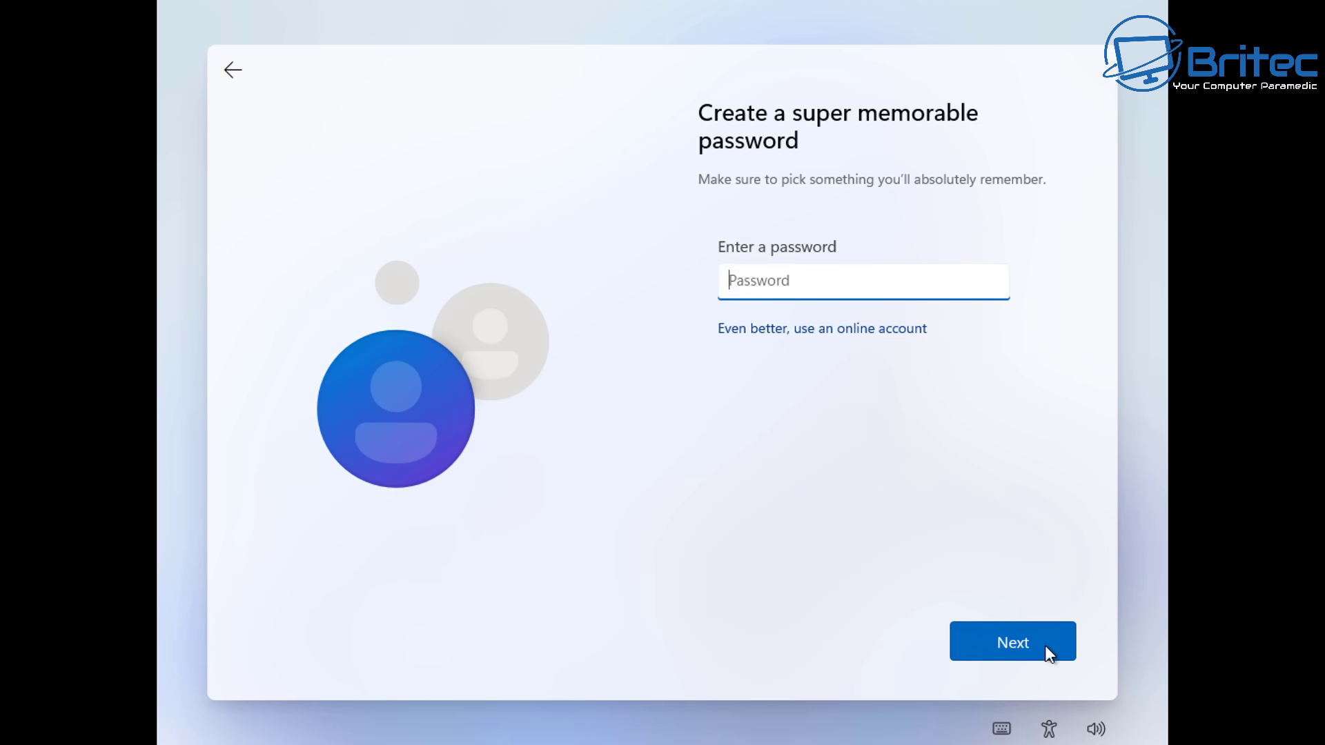
left_click(1044, 644)
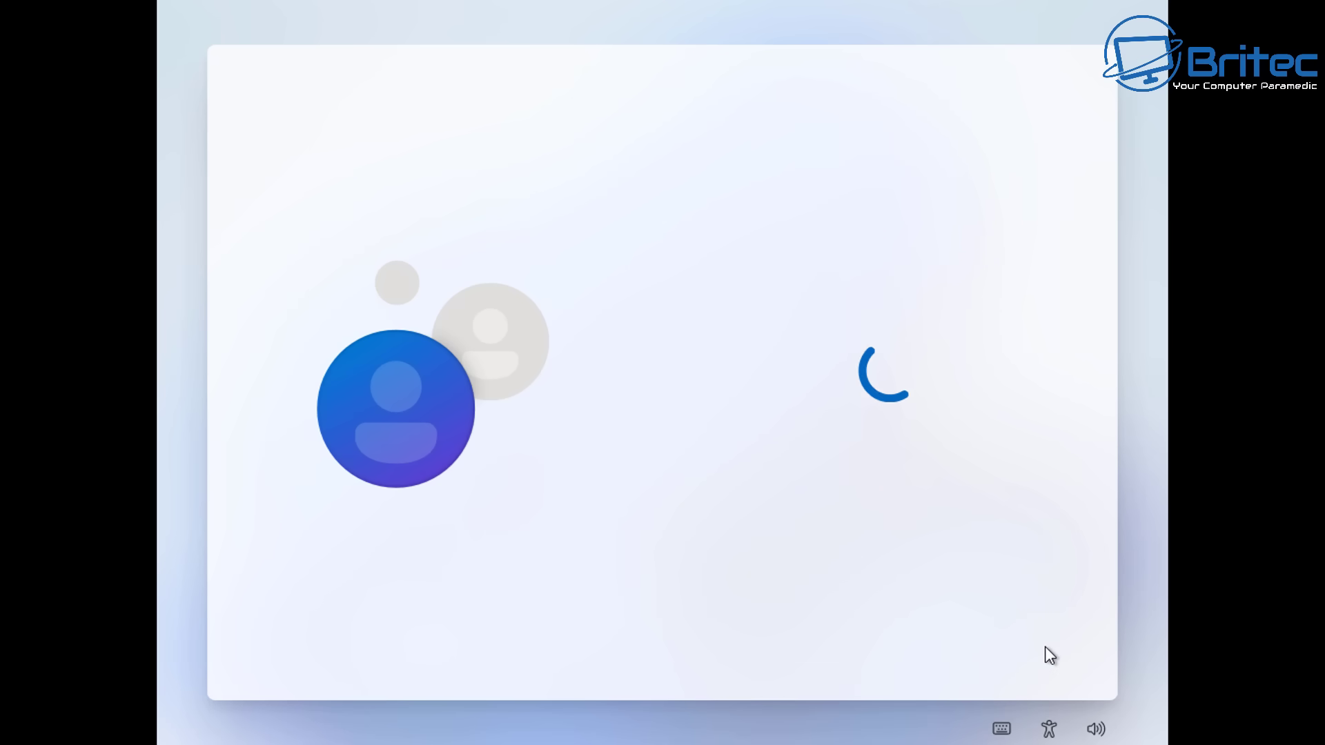
- Decline location and Find my device, and limit diagnostic data to Required only
left_click(877, 485)
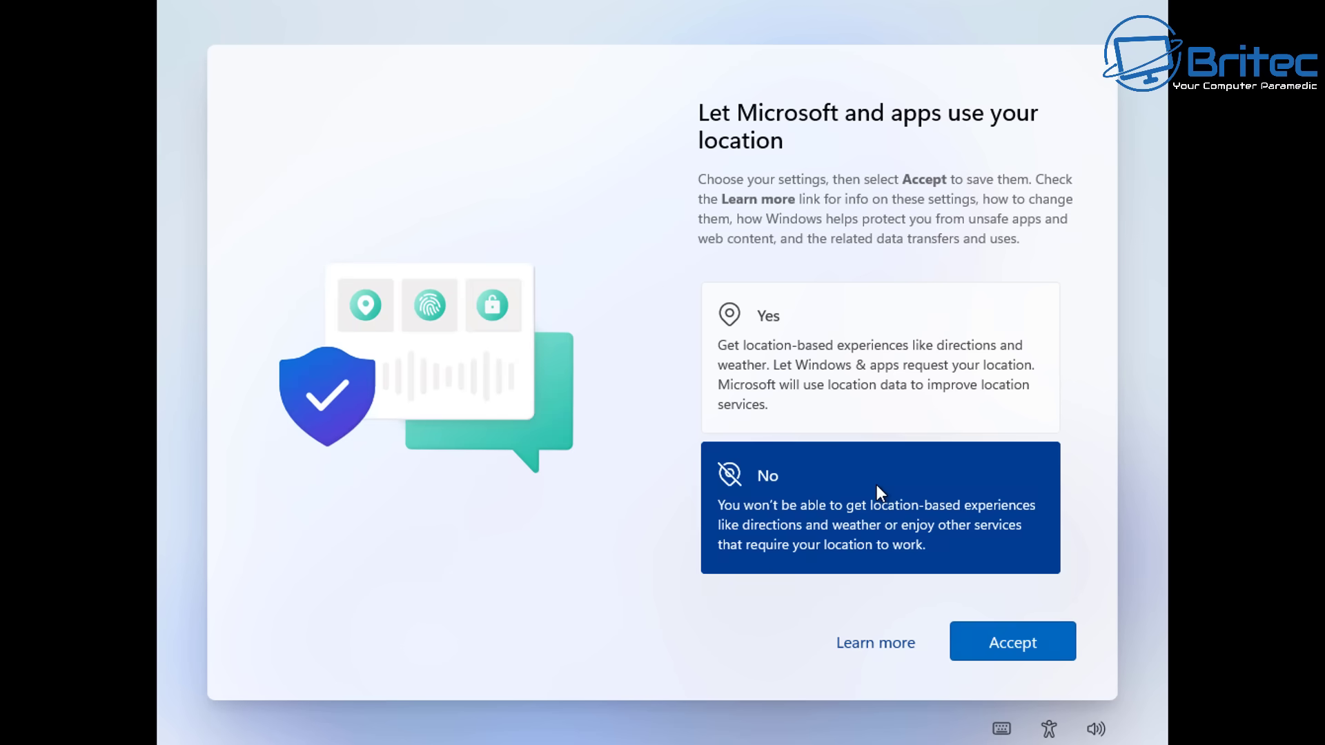
left_click(1039, 644)
left_click(902, 494)
left_click(1021, 642)
scroll(911, 503, "down", 3)
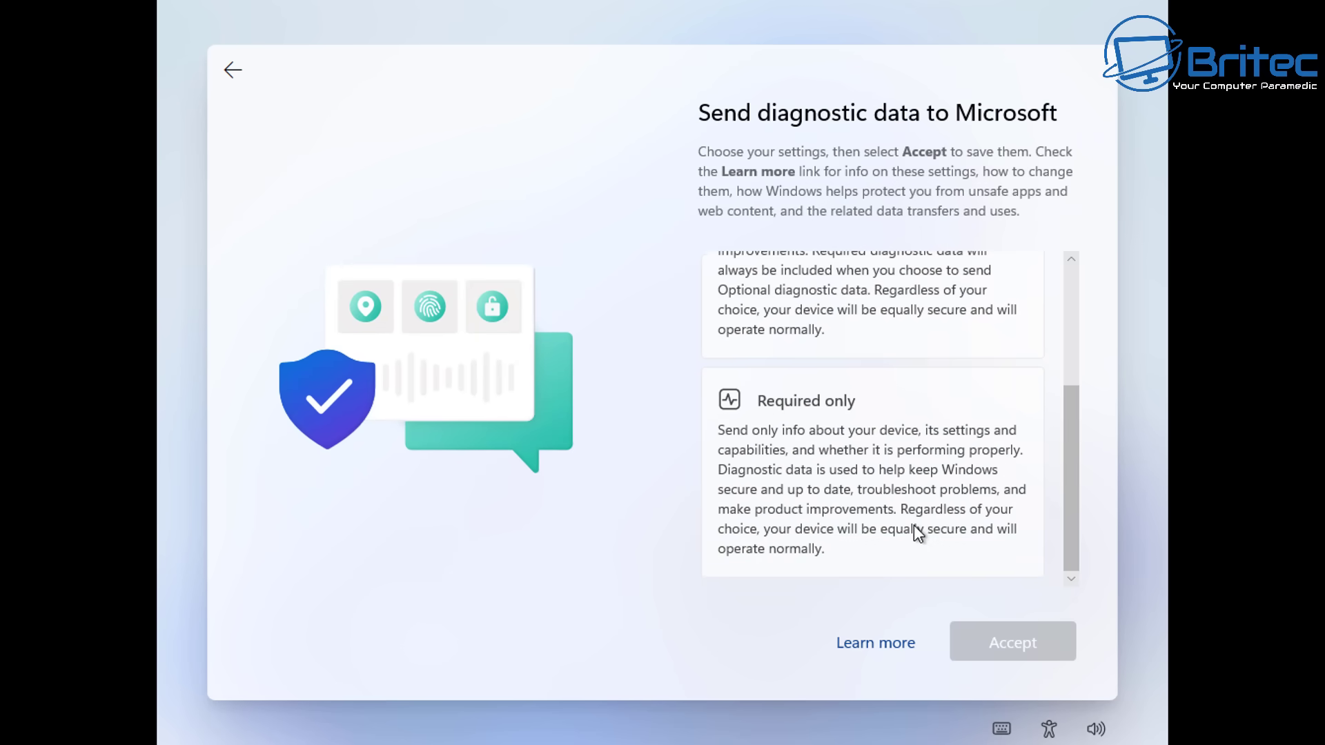
left_click(950, 555)
left_click(1035, 651)
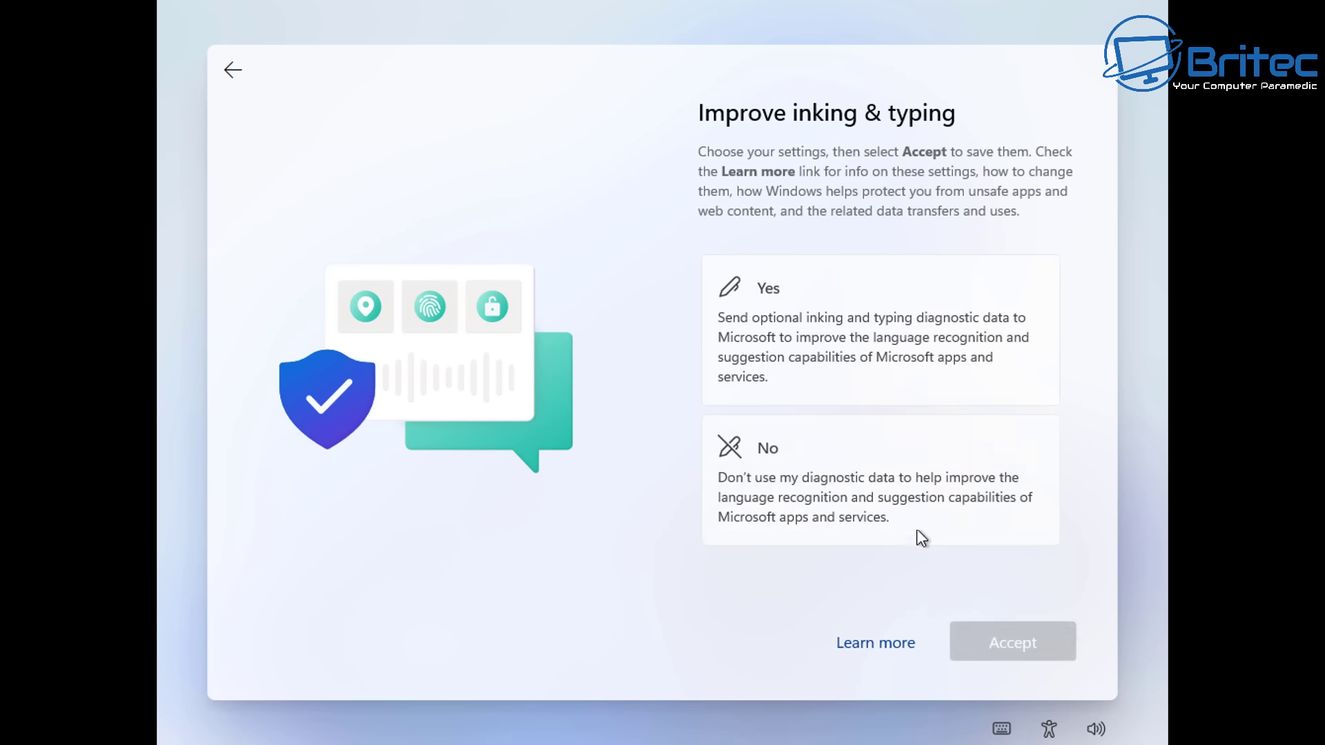
- Decline inking and typing sharing, tailored experiences, and the advertising ID
left_click(906, 512)
left_click(1039, 649)
left_click(881, 510)
left_click(1027, 631)
left_click(893, 461)
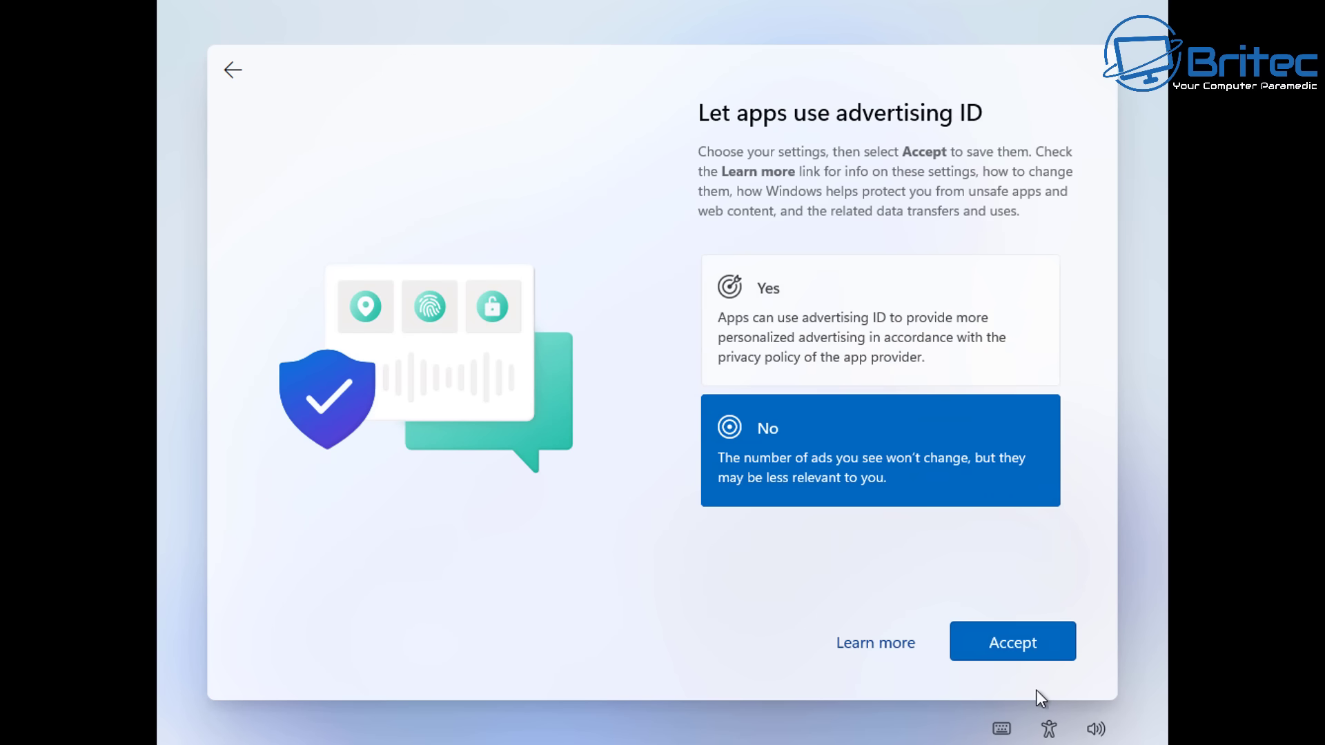
left_click(1044, 653)
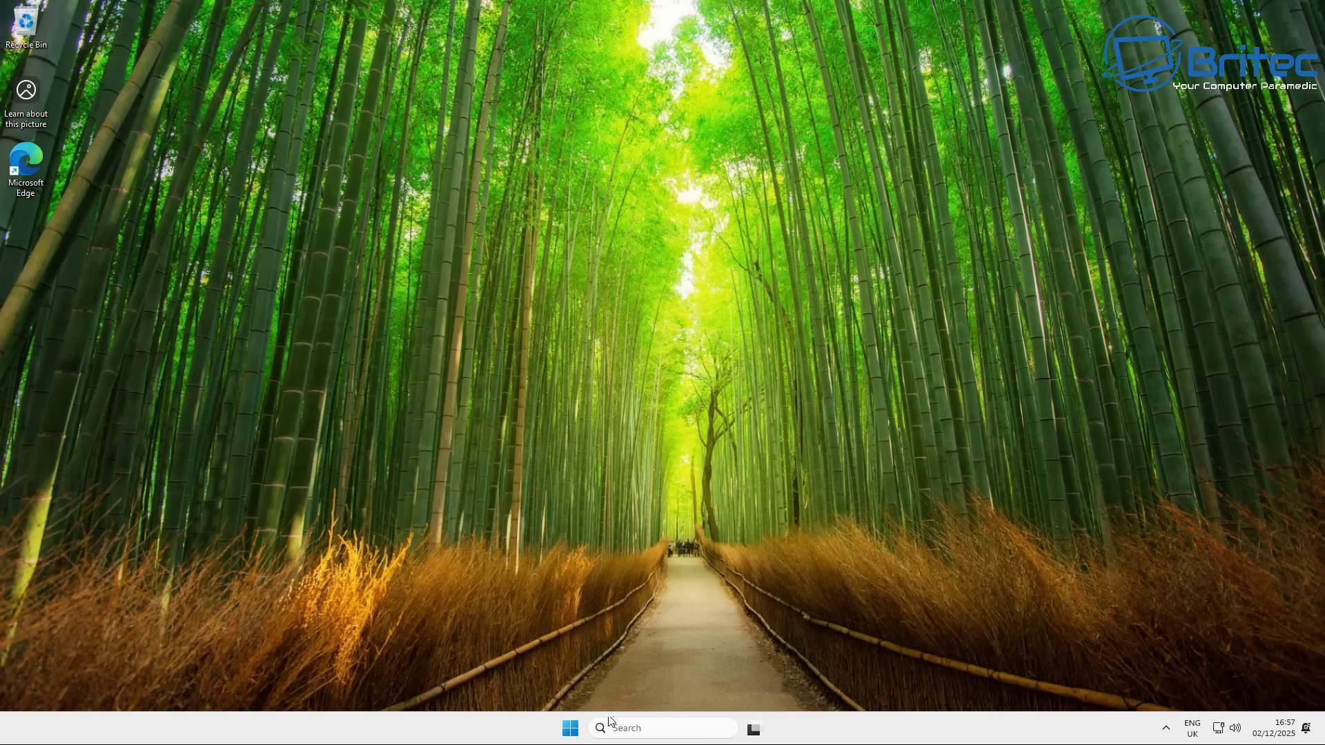
left_click(570, 732)
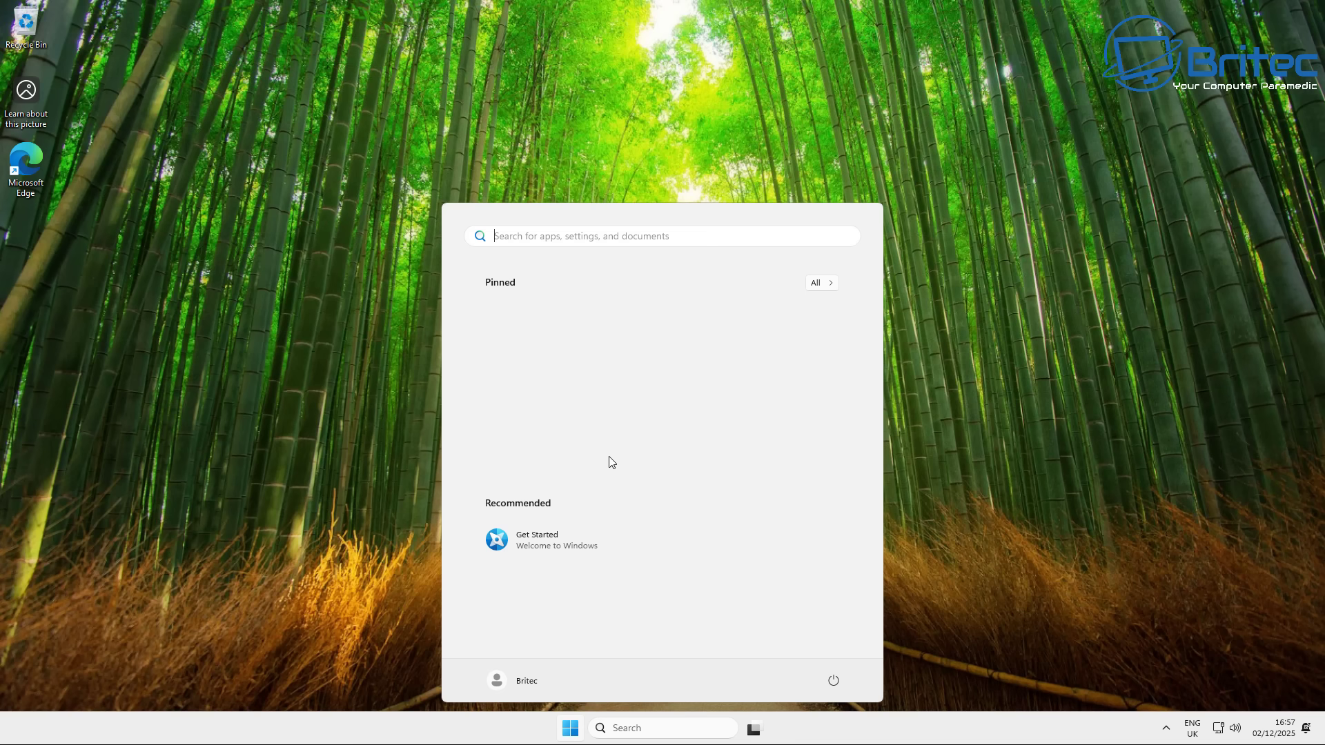
left_click(823, 284)
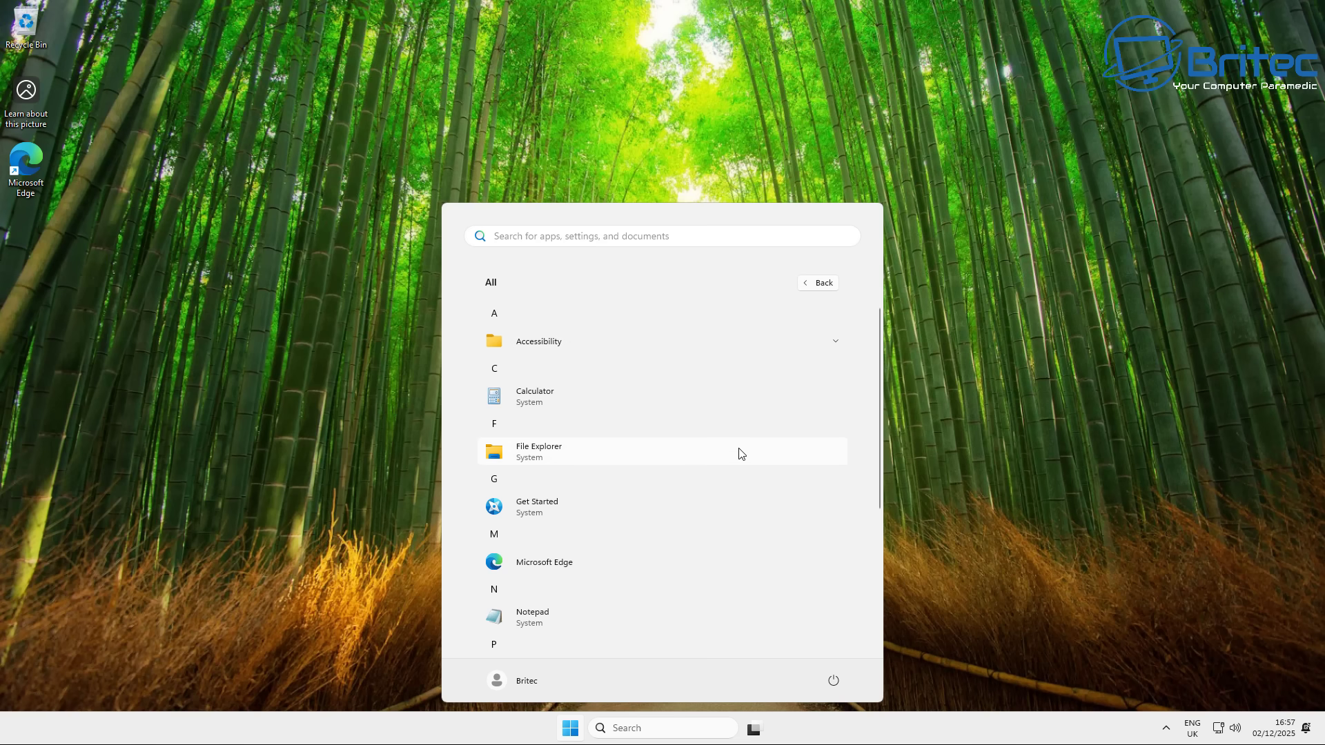
left_click(546, 401)
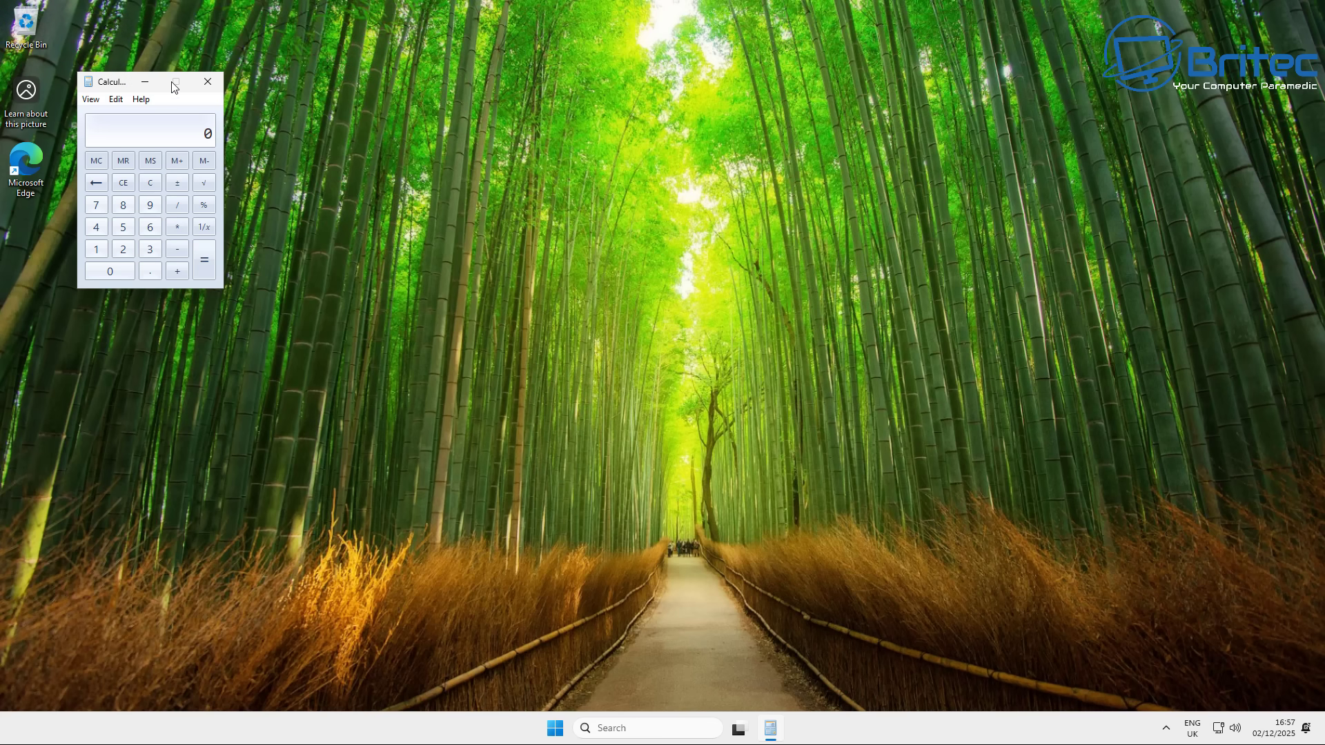
left_click(207, 82)
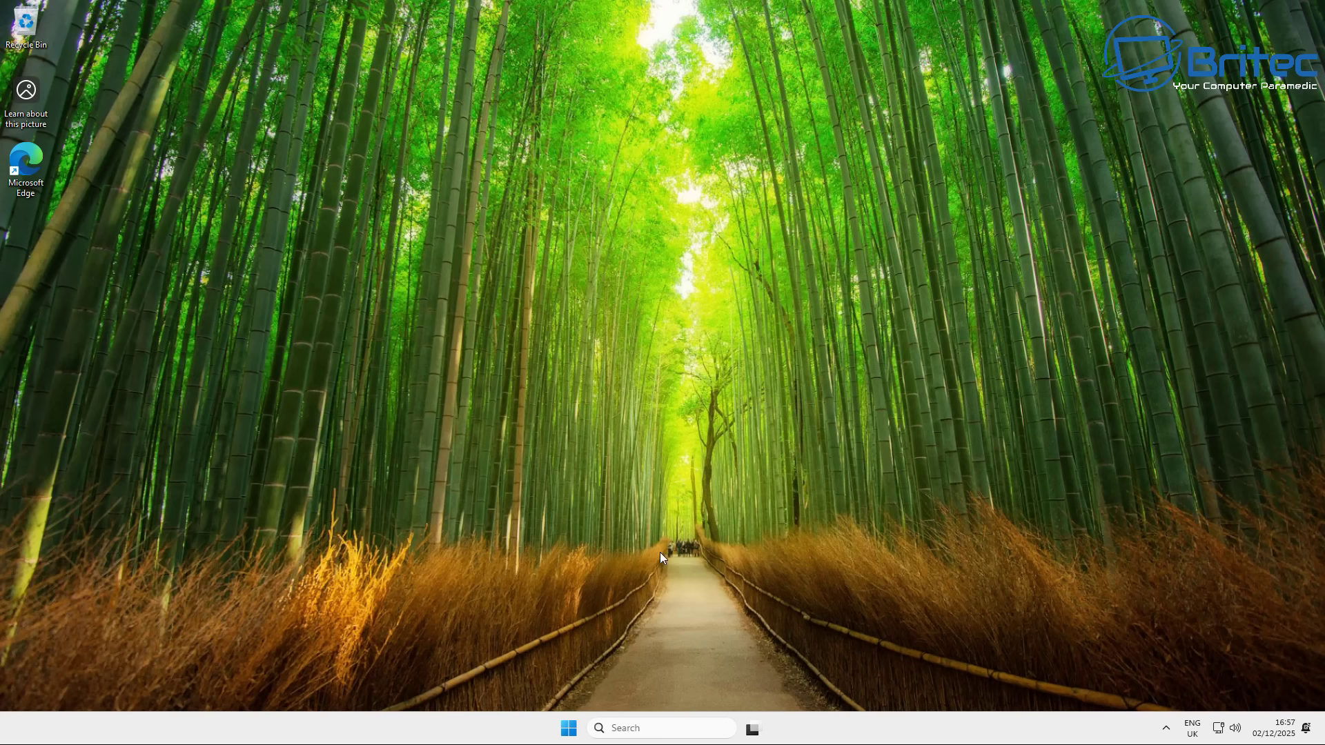
- Launch Notepad from the Start menu's All apps list, then close it
left_click(570, 729)
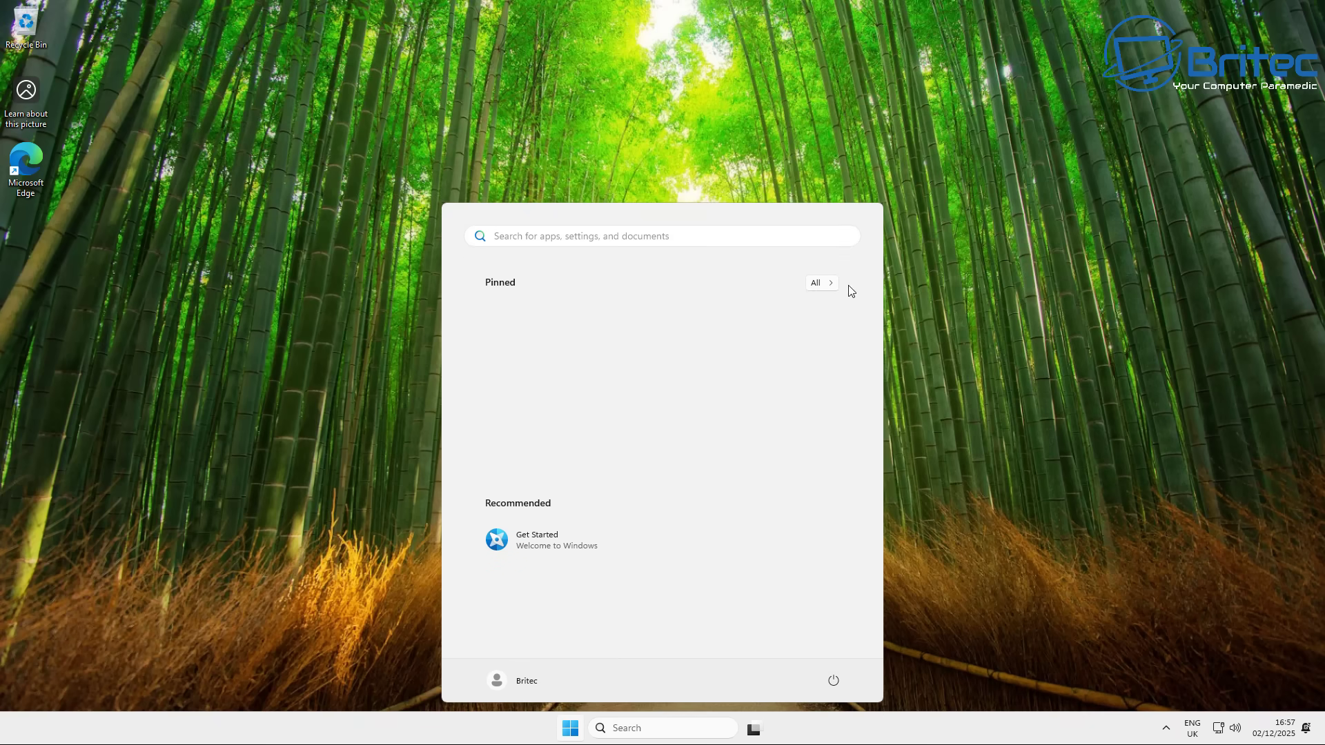
left_click(815, 284)
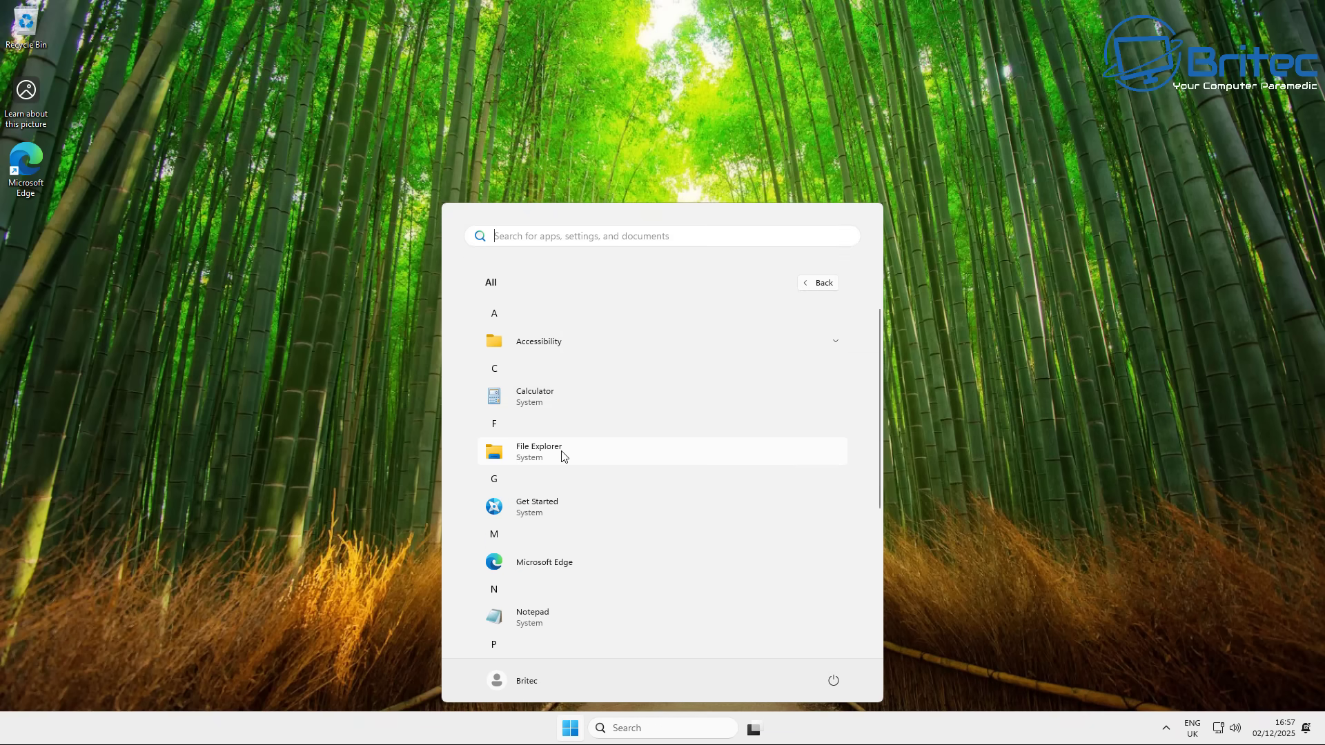
scroll(564, 526, "down", 1)
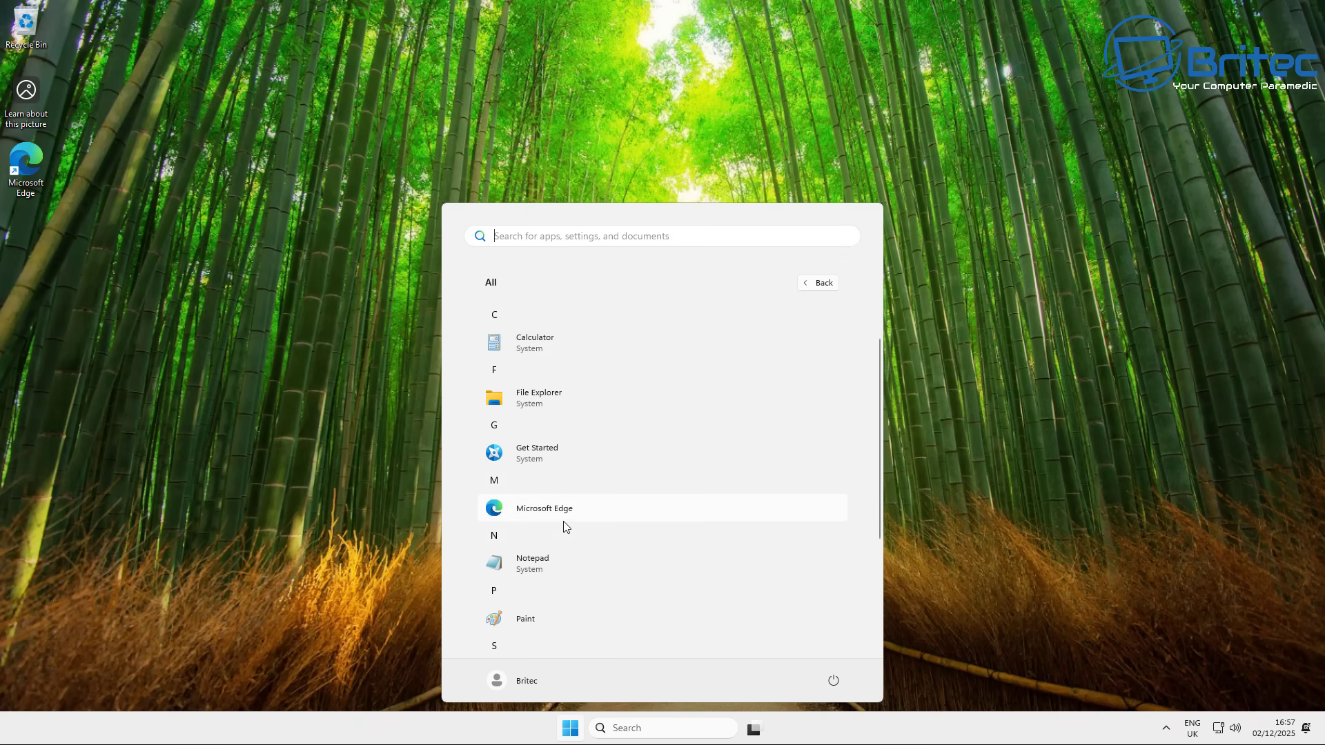
scroll(564, 527, "down", 1)
left_click(564, 526)
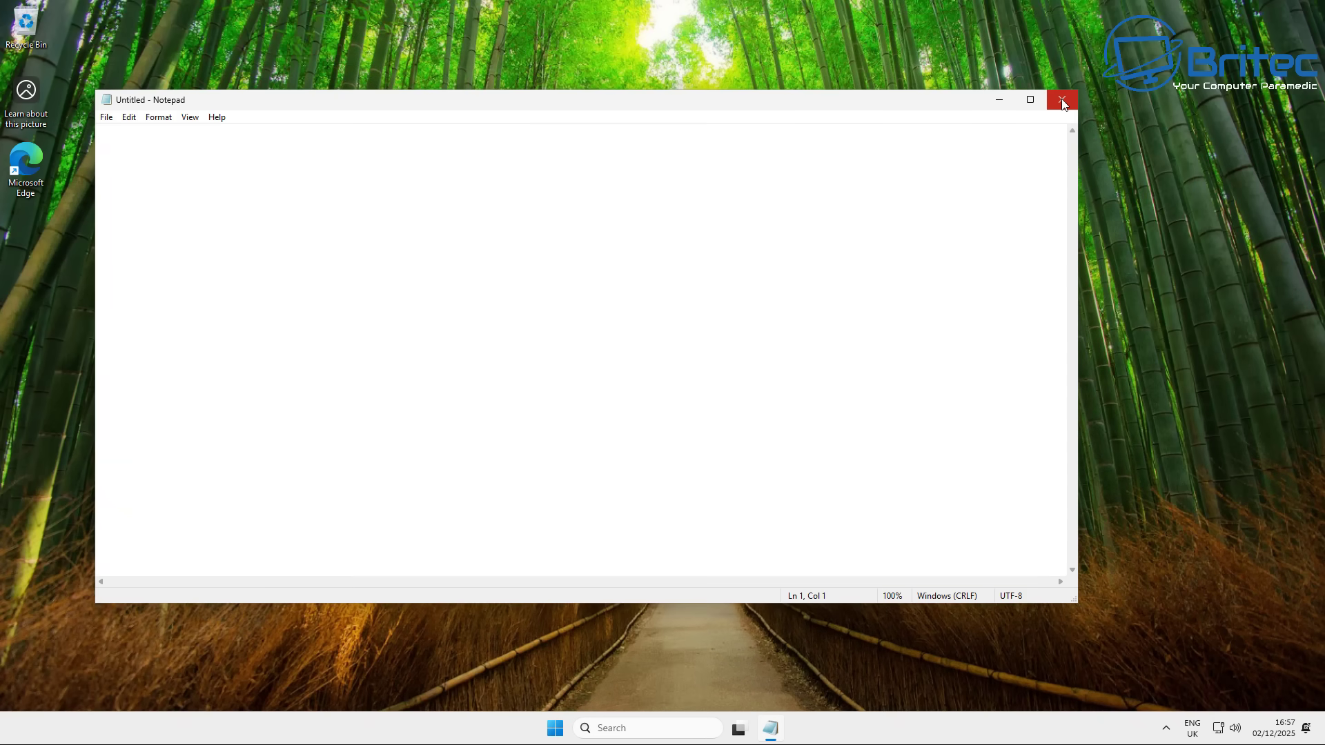
left_click(1062, 102)
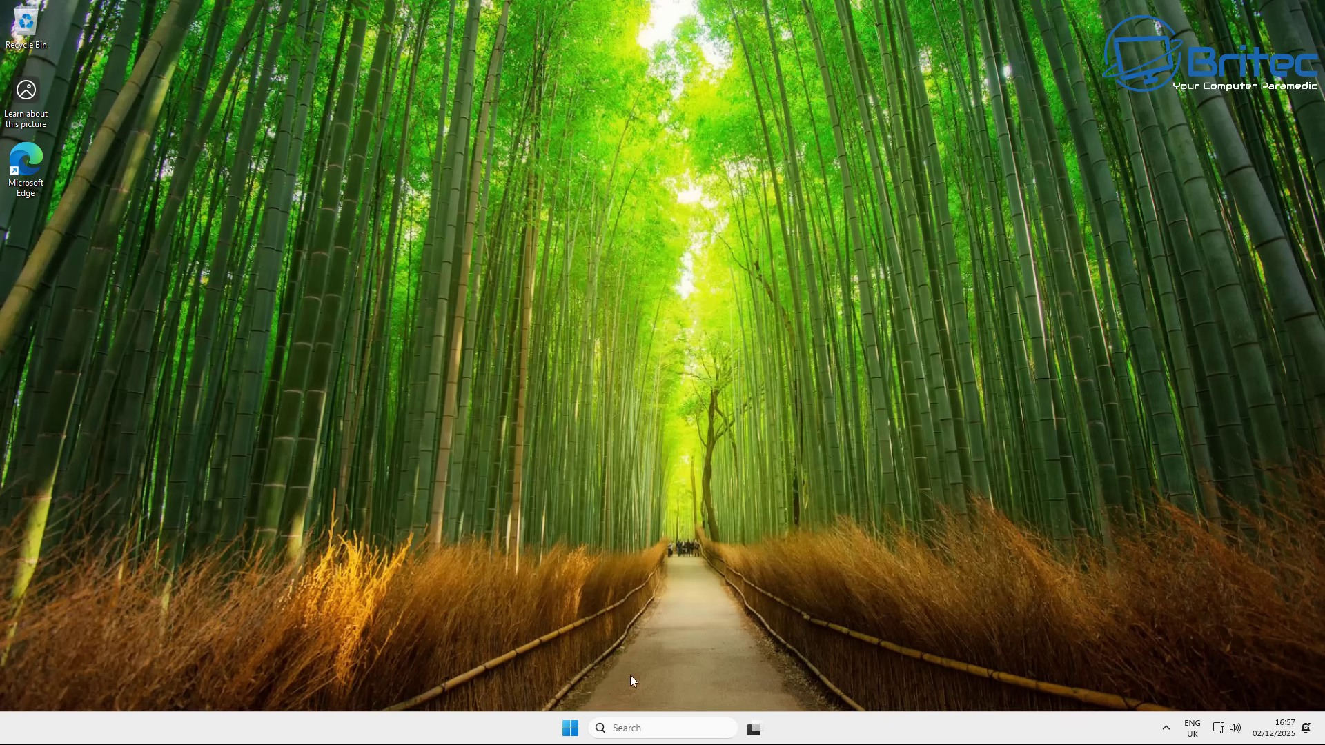
- Launch Paint from the All apps list, then close it
left_click(571, 730)
left_click(819, 284)
scroll(594, 562, "down", 3)
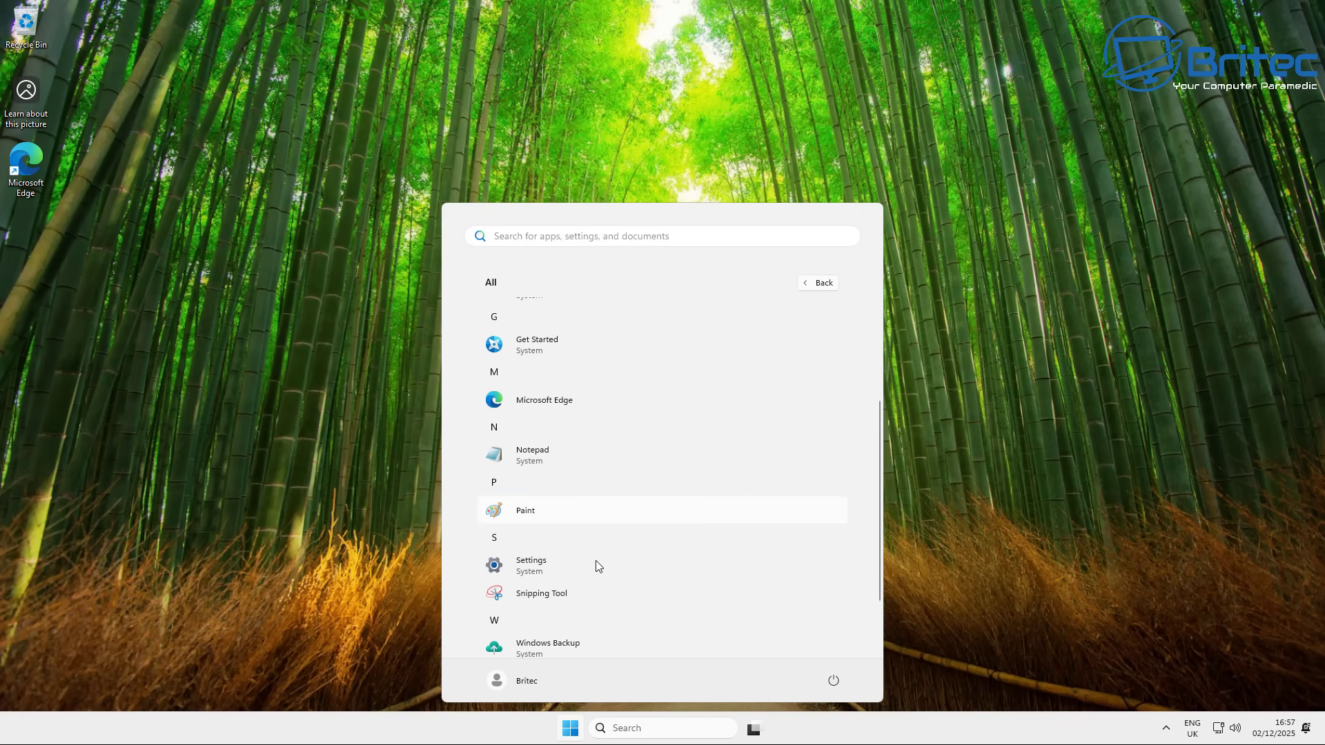
left_click(533, 514)
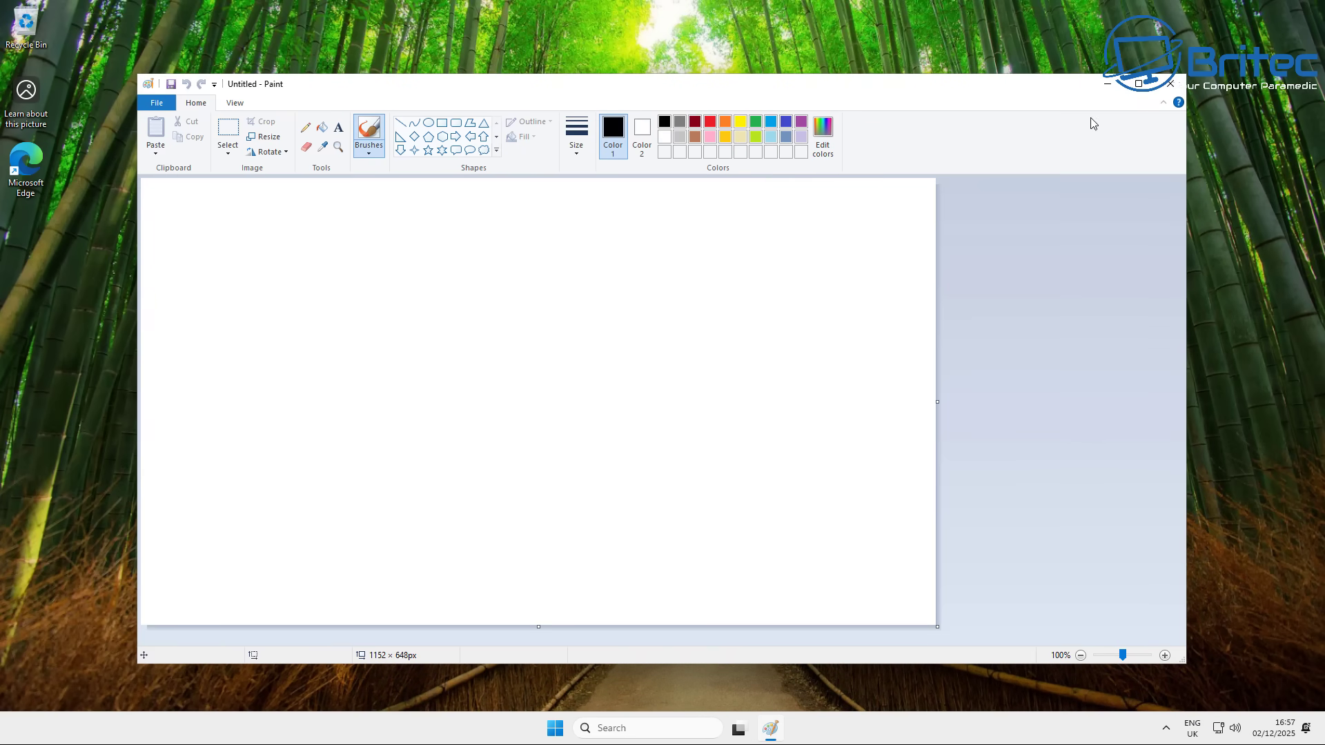
left_click(1170, 83)
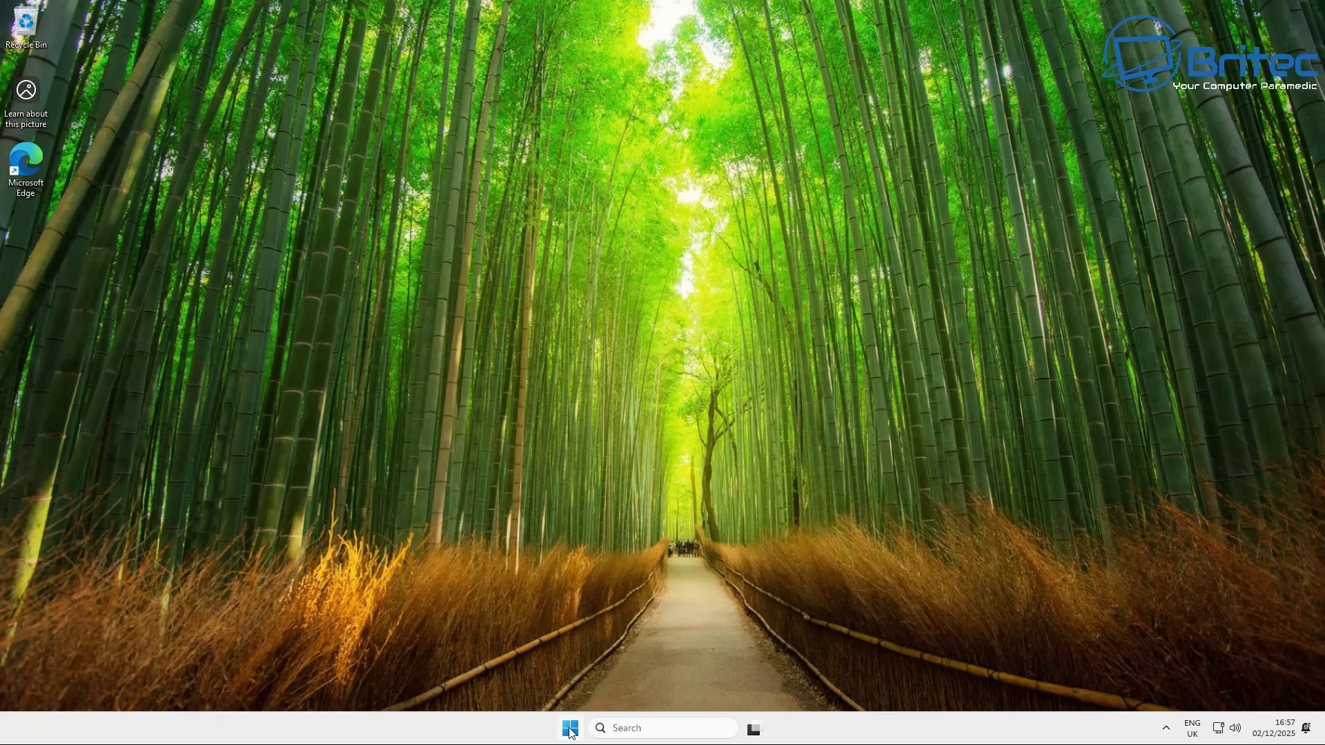
- Browse the All apps list, return to pinned apps and dismiss Start
left_click(570, 729)
left_click(824, 281)
scroll(690, 514, "down", 4)
scroll(675, 552, "down", 1)
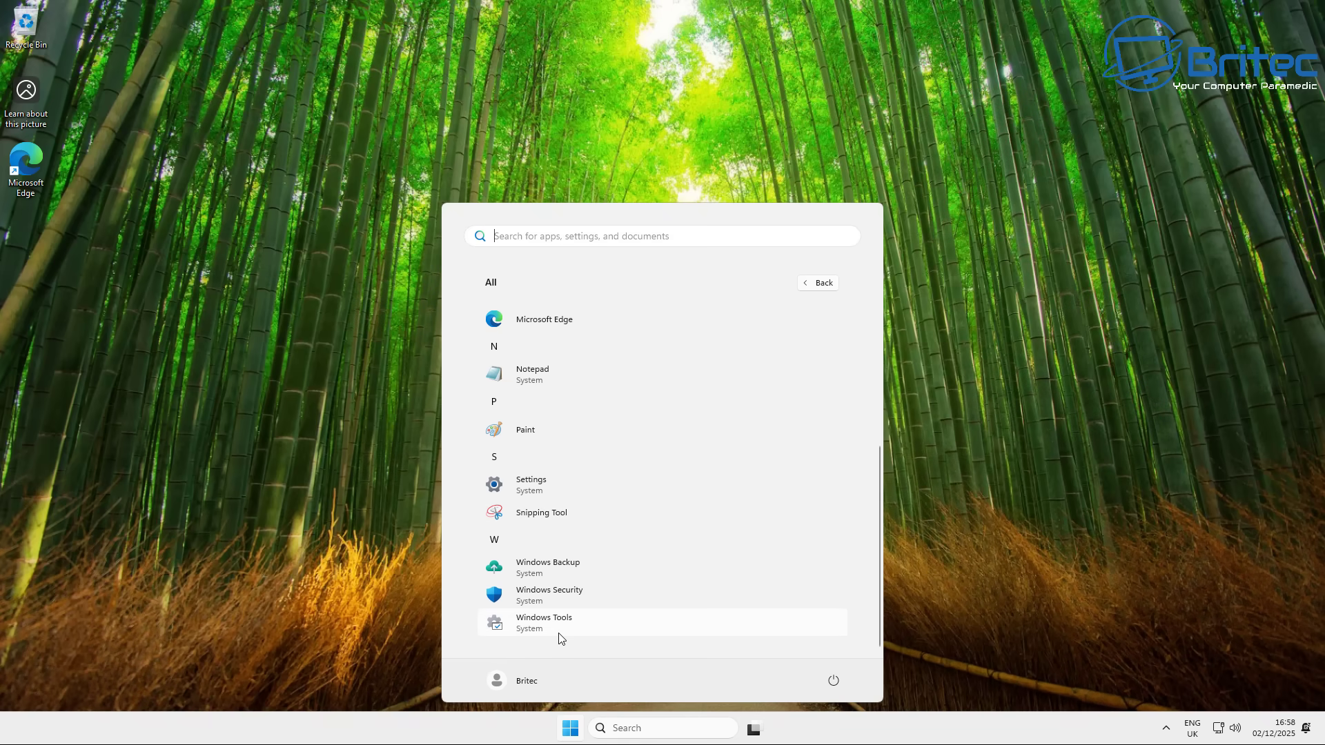
scroll(565, 628, "up", 4)
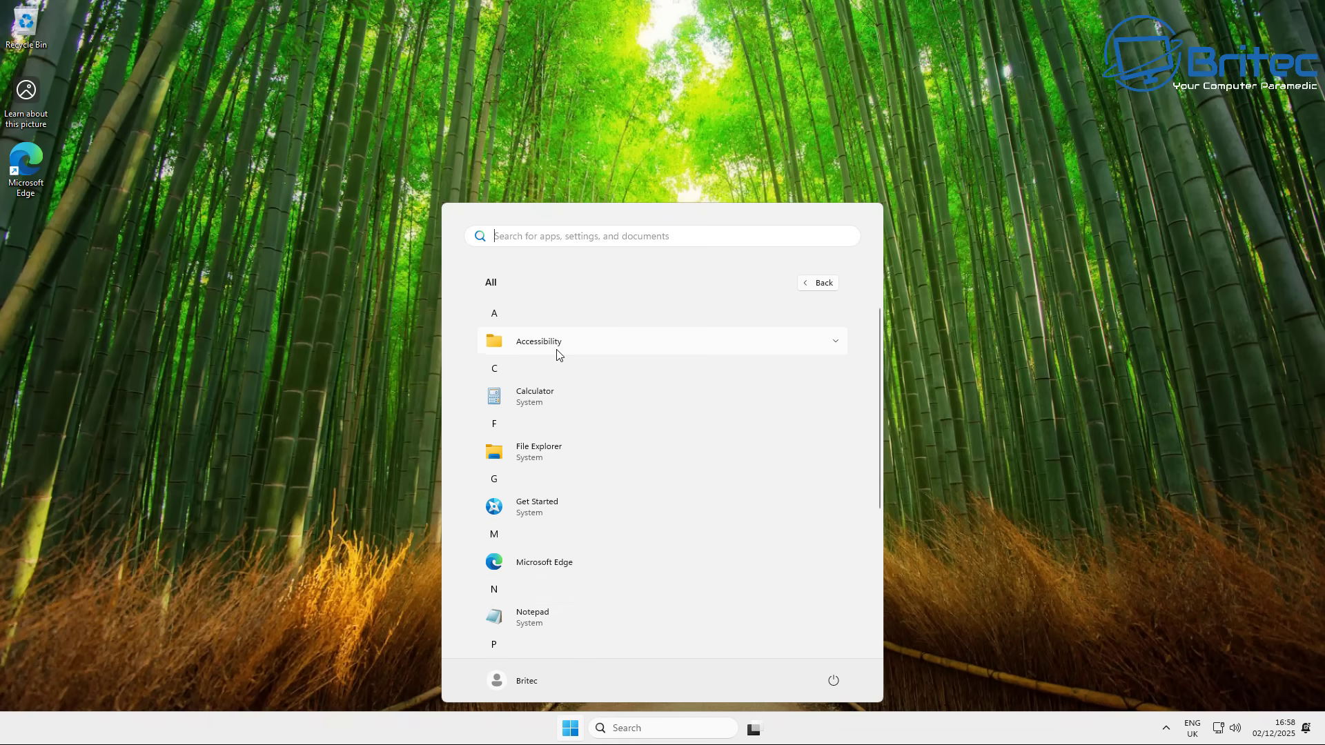
left_click(814, 287)
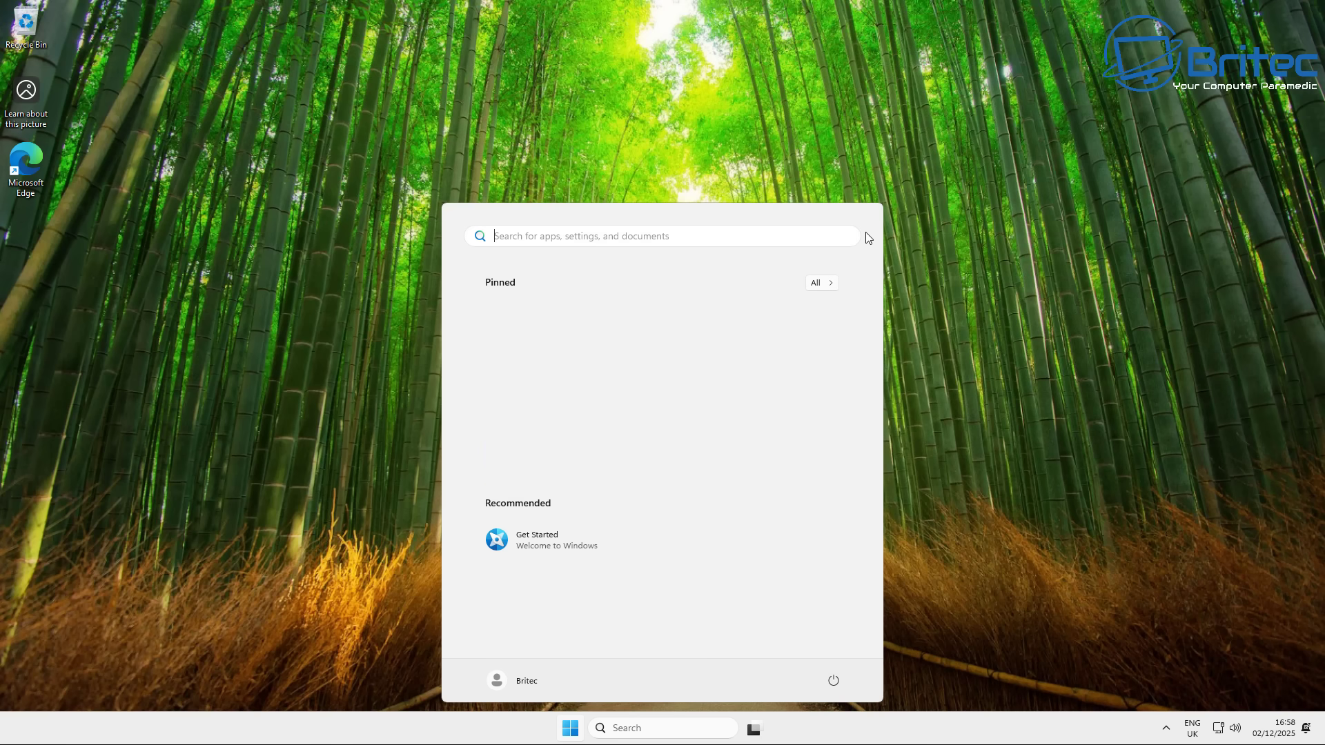
left_click(951, 292)
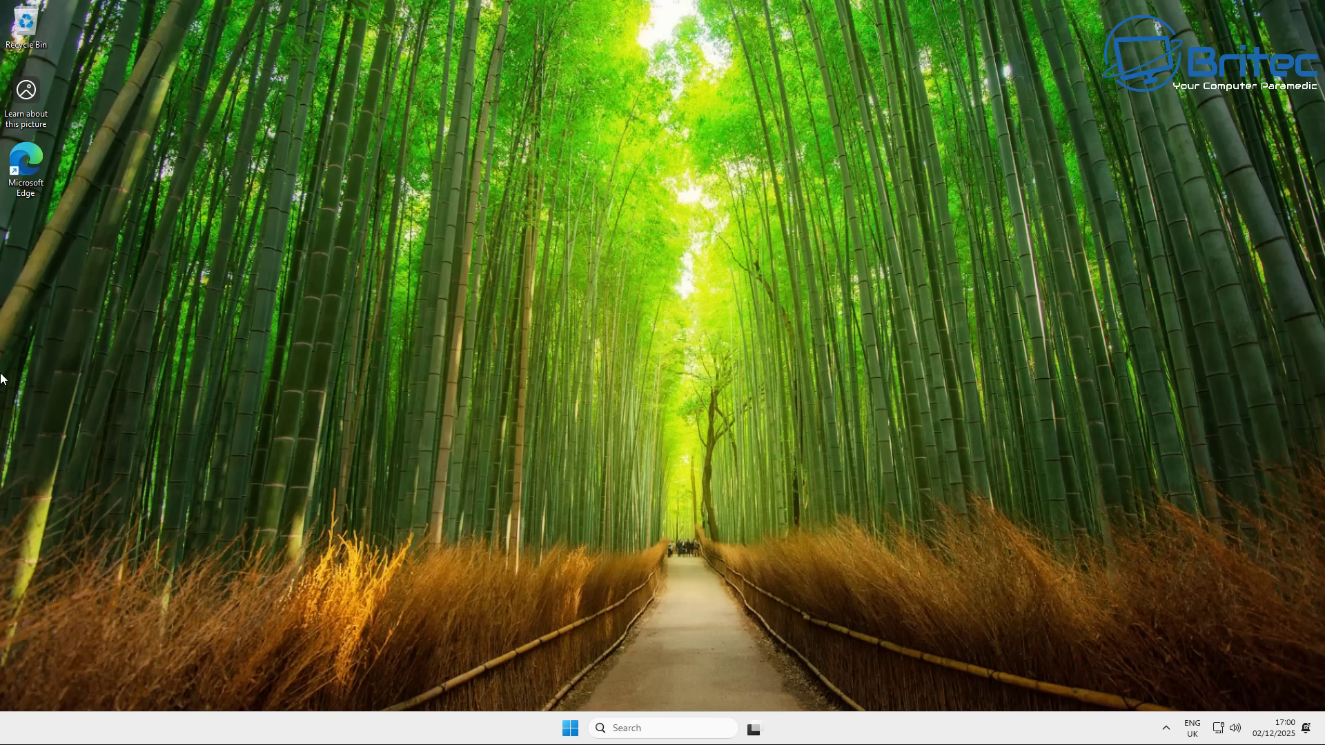
- Launch Settings from the All apps list, landing on the System page
left_click(575, 731)
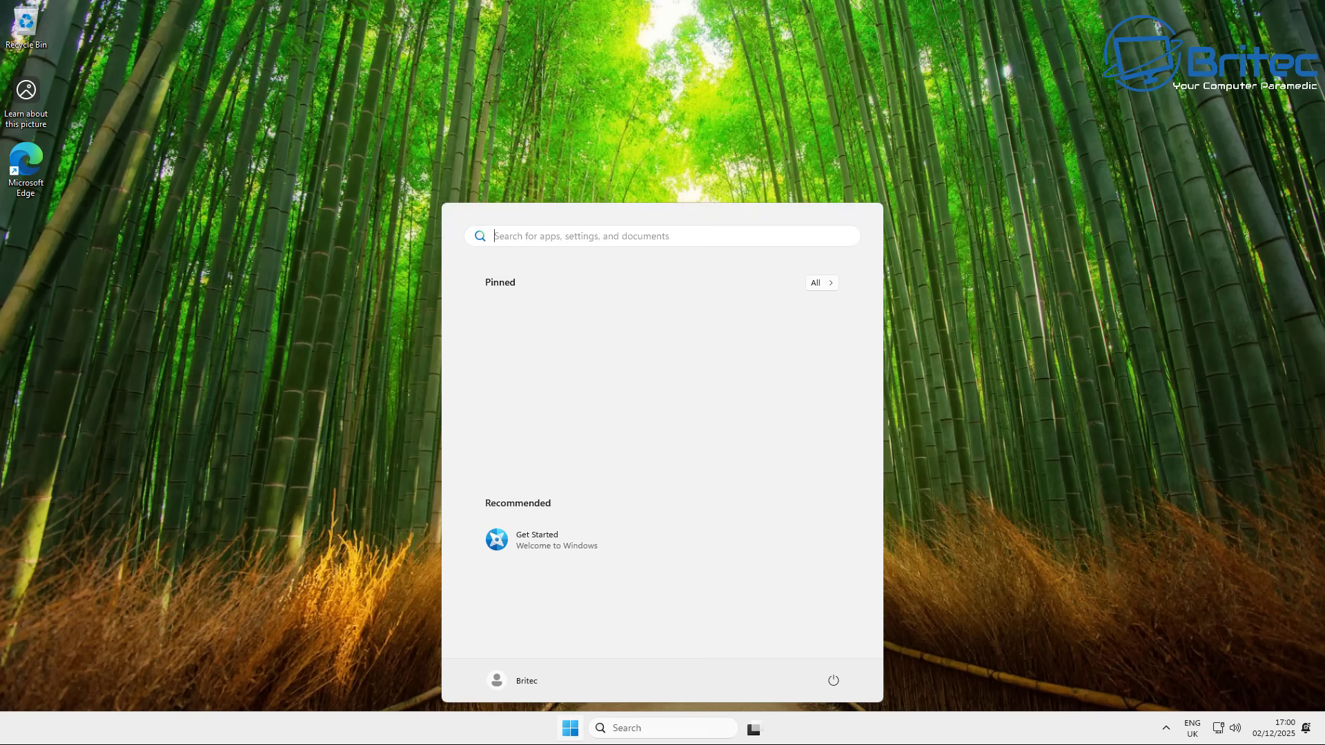
left_click(816, 283)
scroll(621, 537, "down", 4)
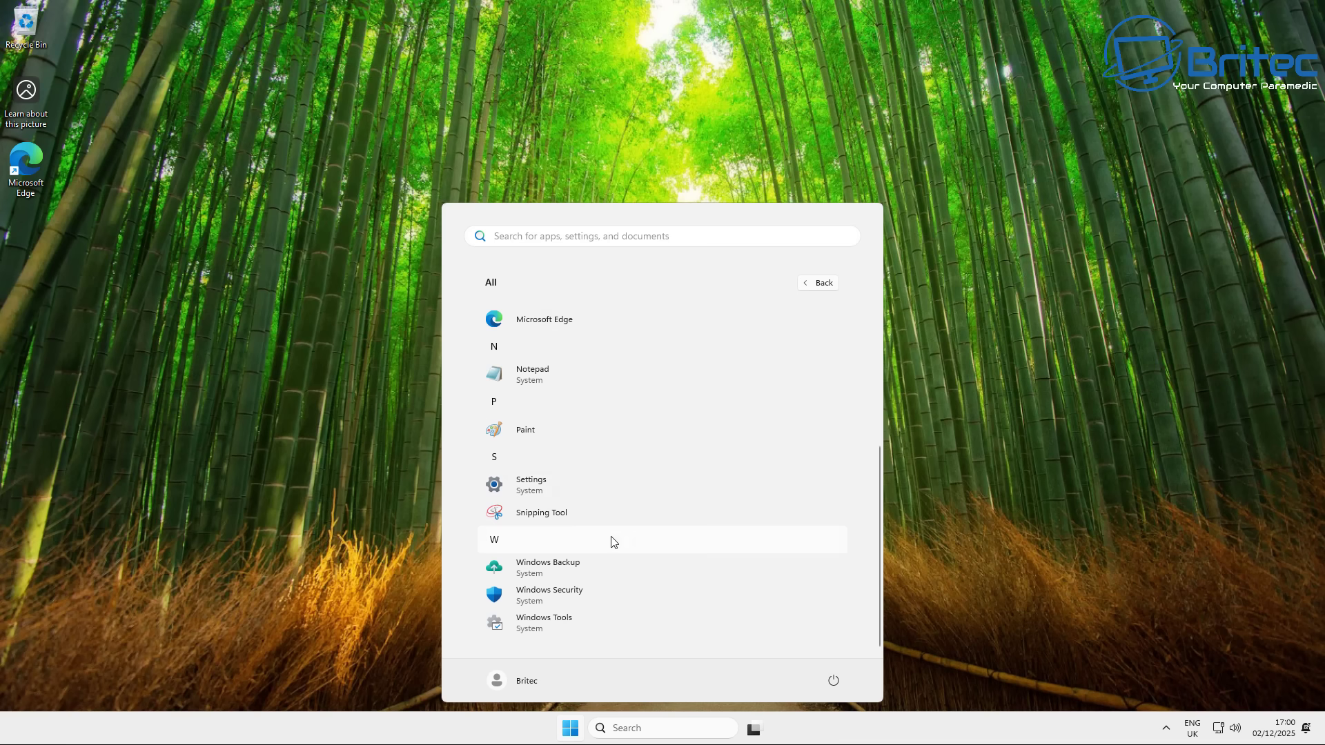
left_click(585, 489)
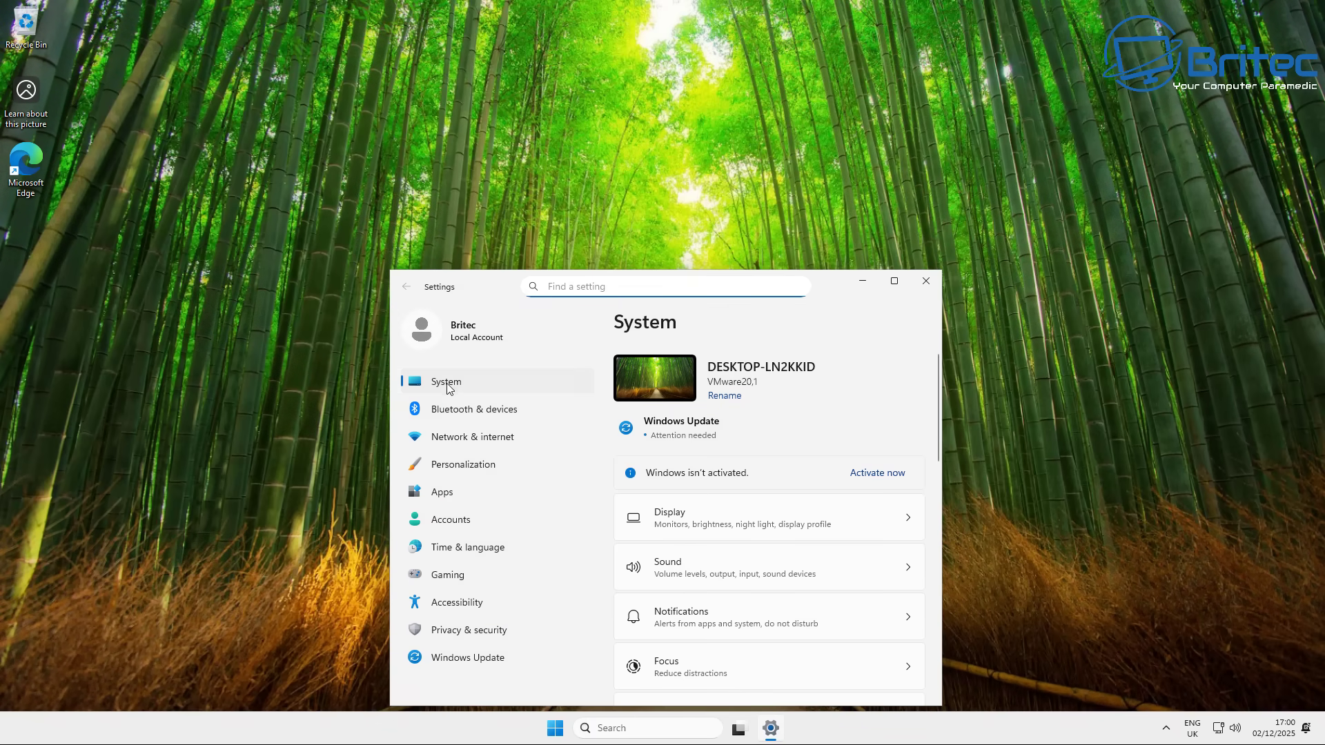
- Open System › About maximized and highlight edition IoT Enterprise LTSC and version 24H2
scroll(709, 628, "down", 8)
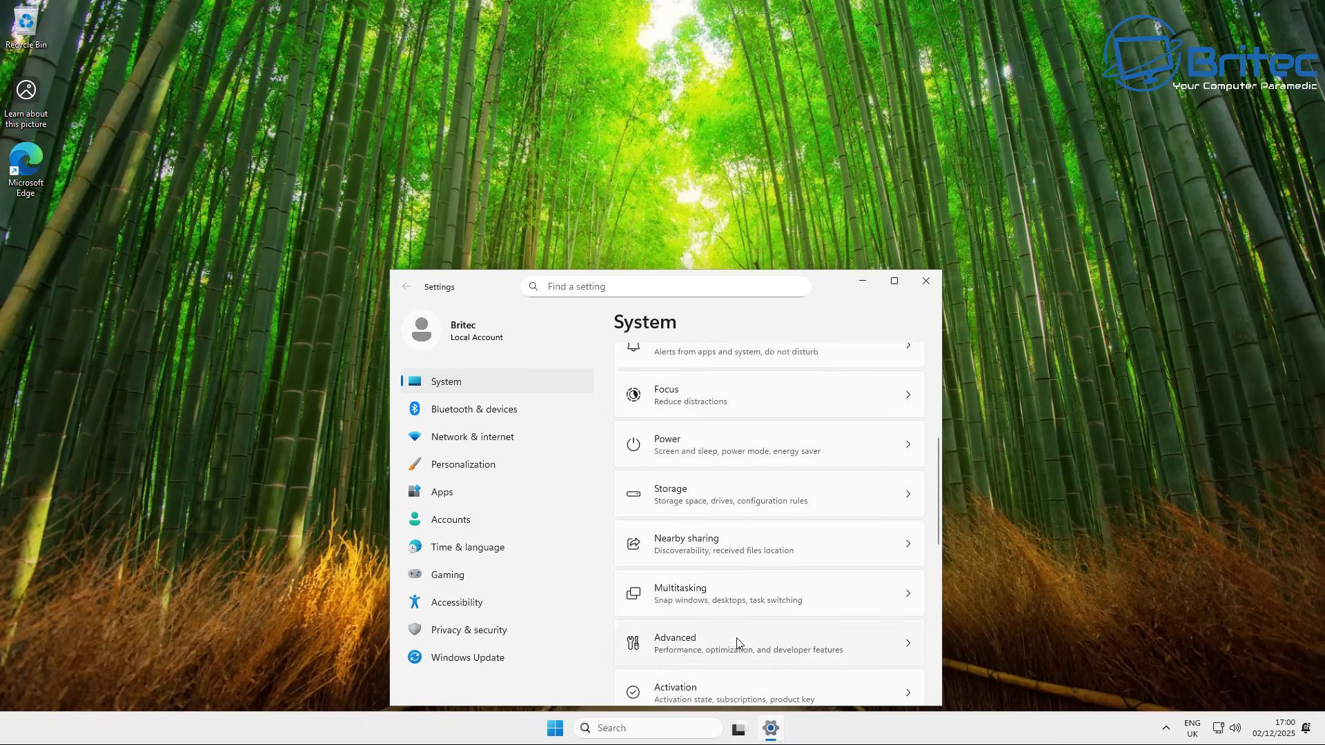
scroll(735, 654, "down", 3)
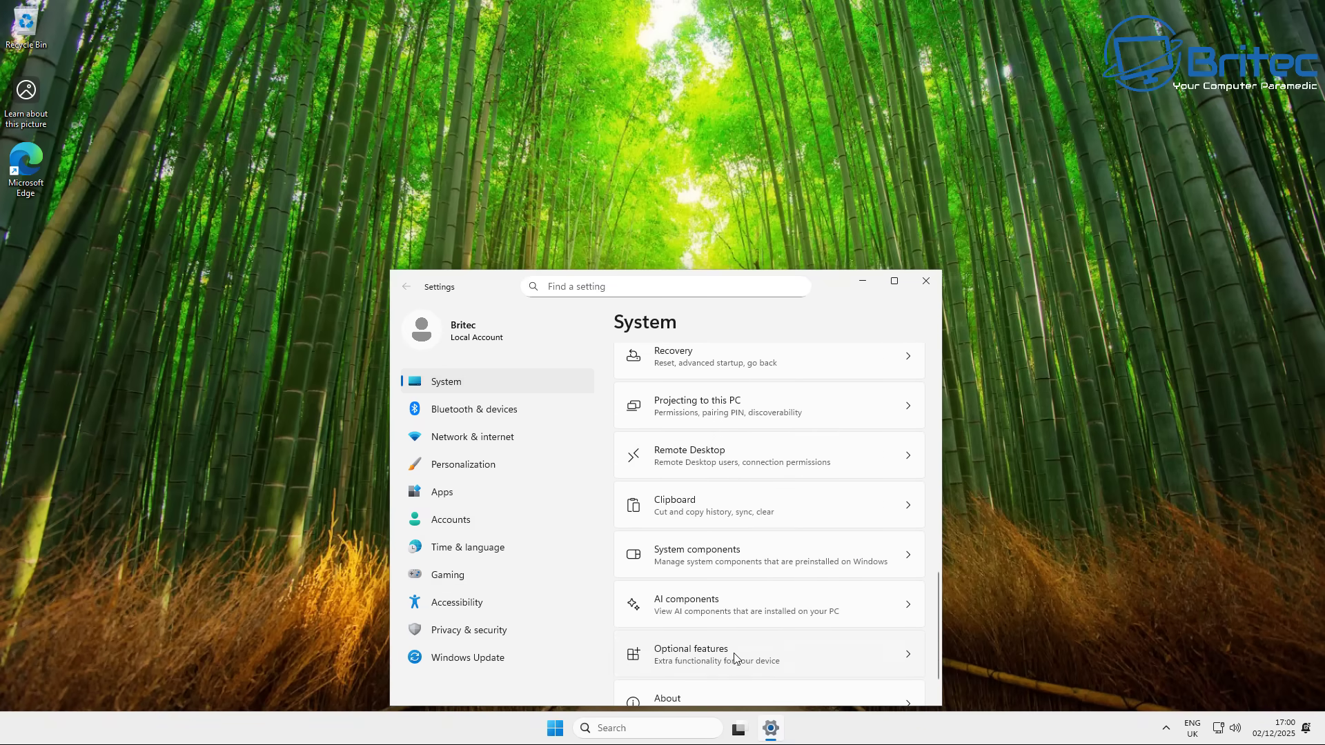
left_click(715, 648)
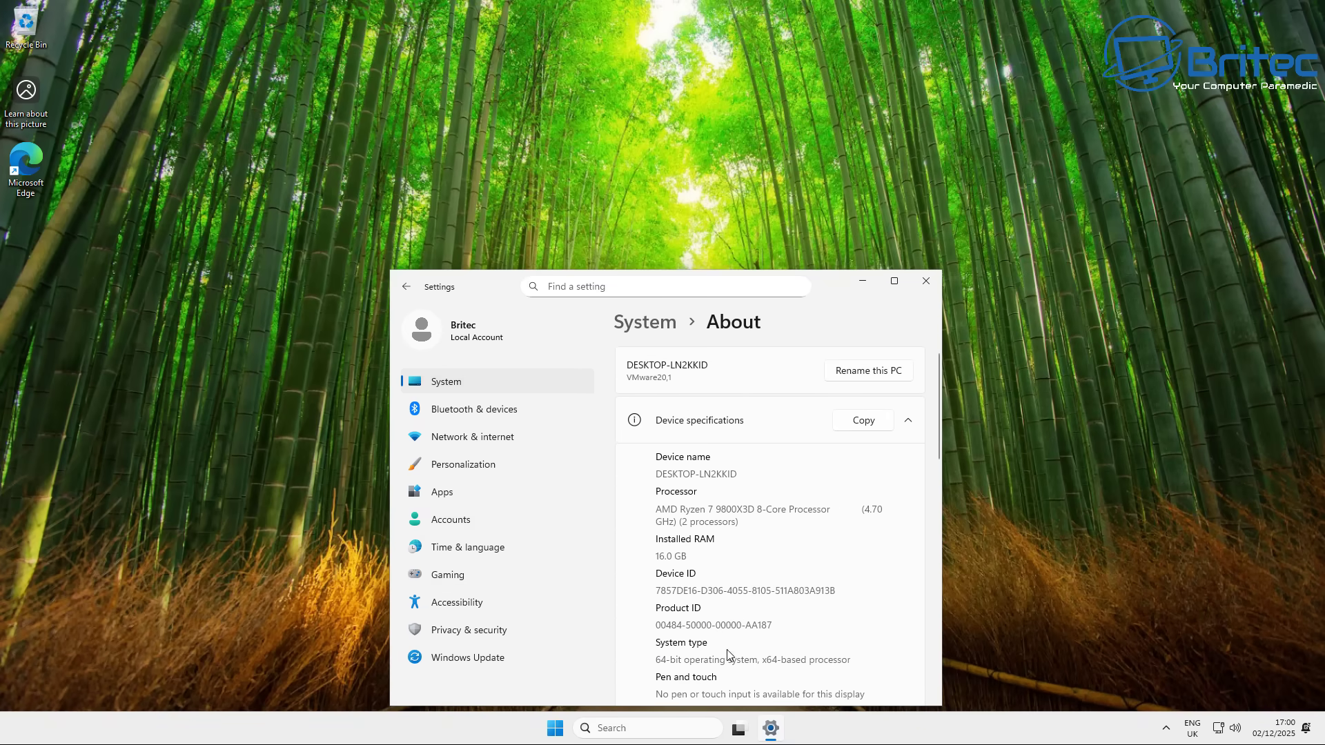
left_click(897, 281)
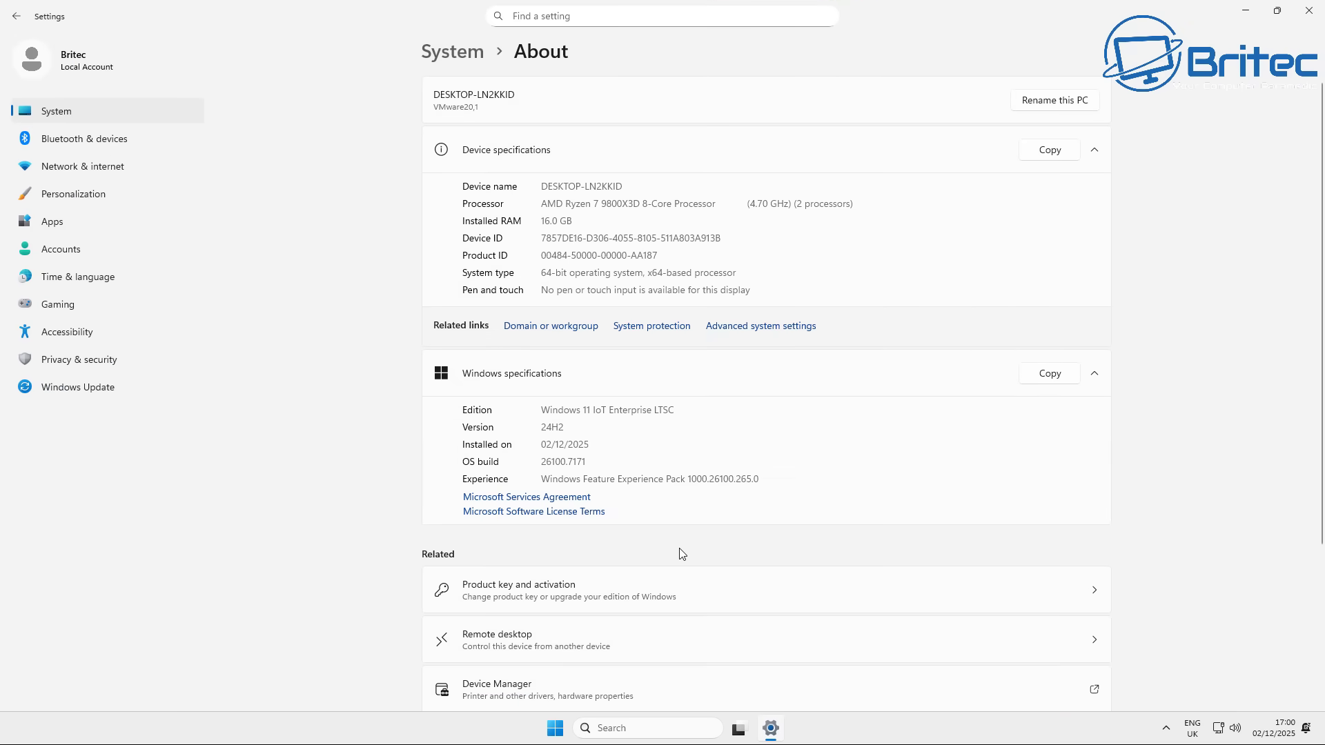
left_click_drag(674, 410, 540, 410)
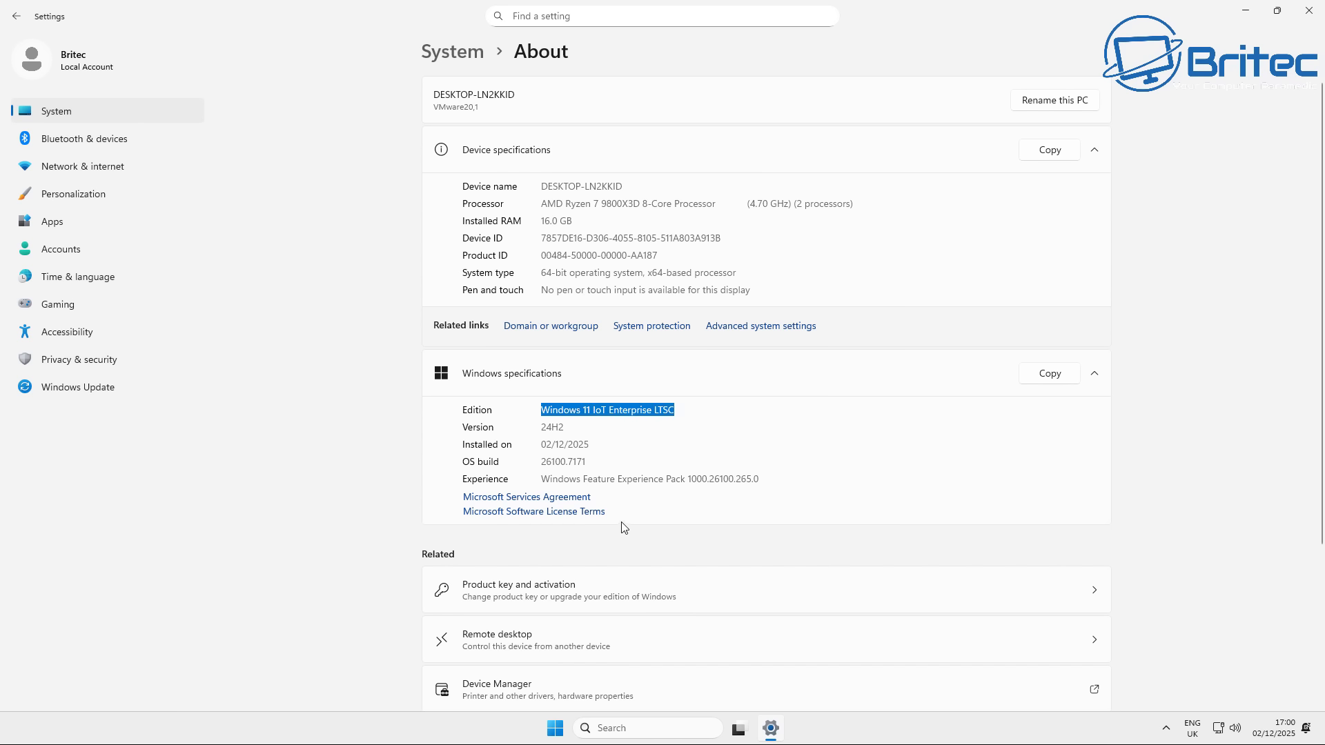
left_click_drag(566, 427, 539, 428)
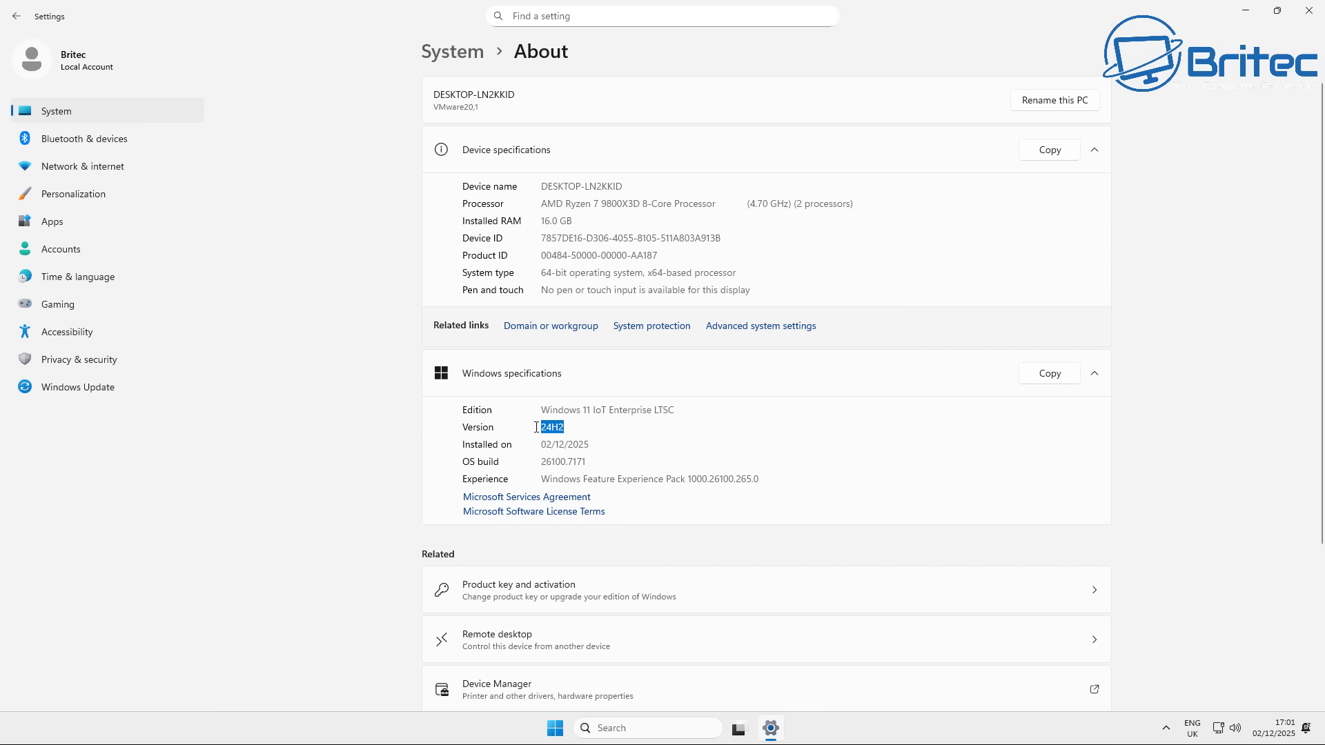
left_click(823, 458)
- Review the available updates on Windows Update, then close Settings
left_click(82, 388)
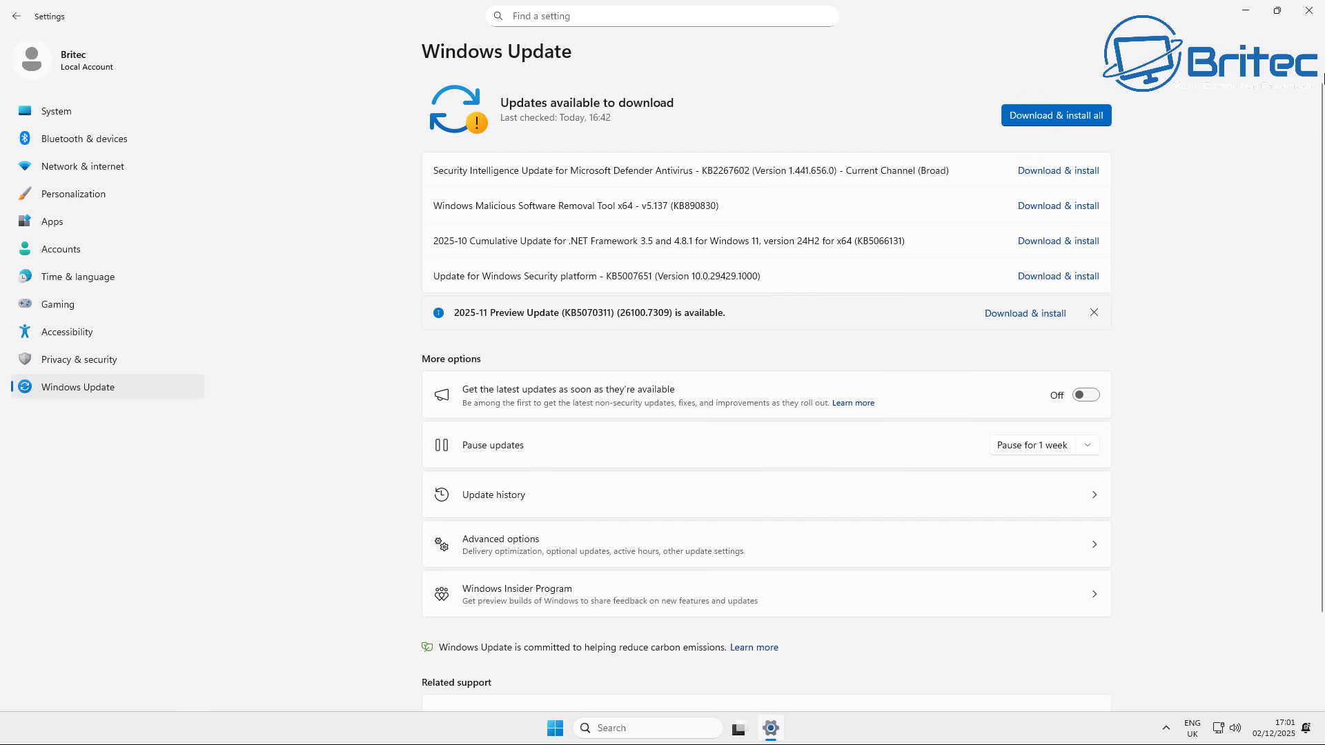
left_click(1320, 14)
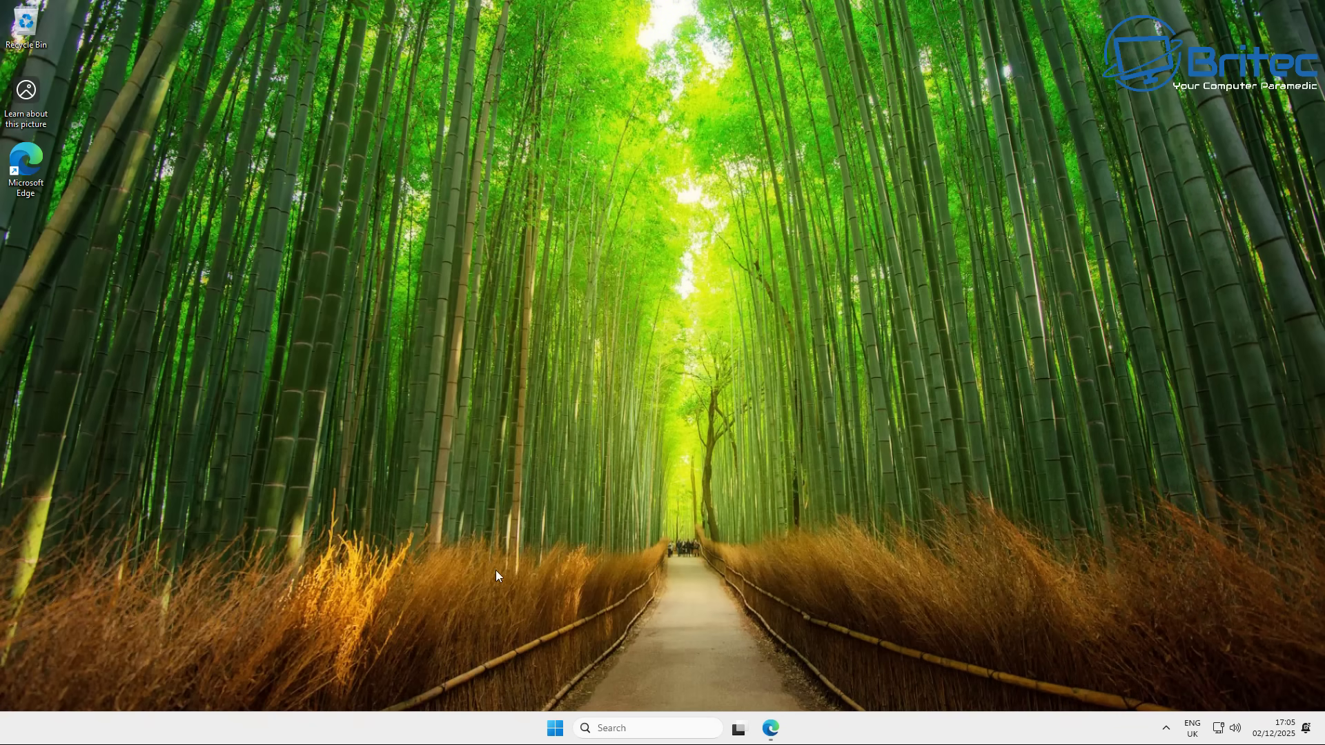
- Launch an elevated Command Prompt from a Start search for cmd
left_click(555, 730)
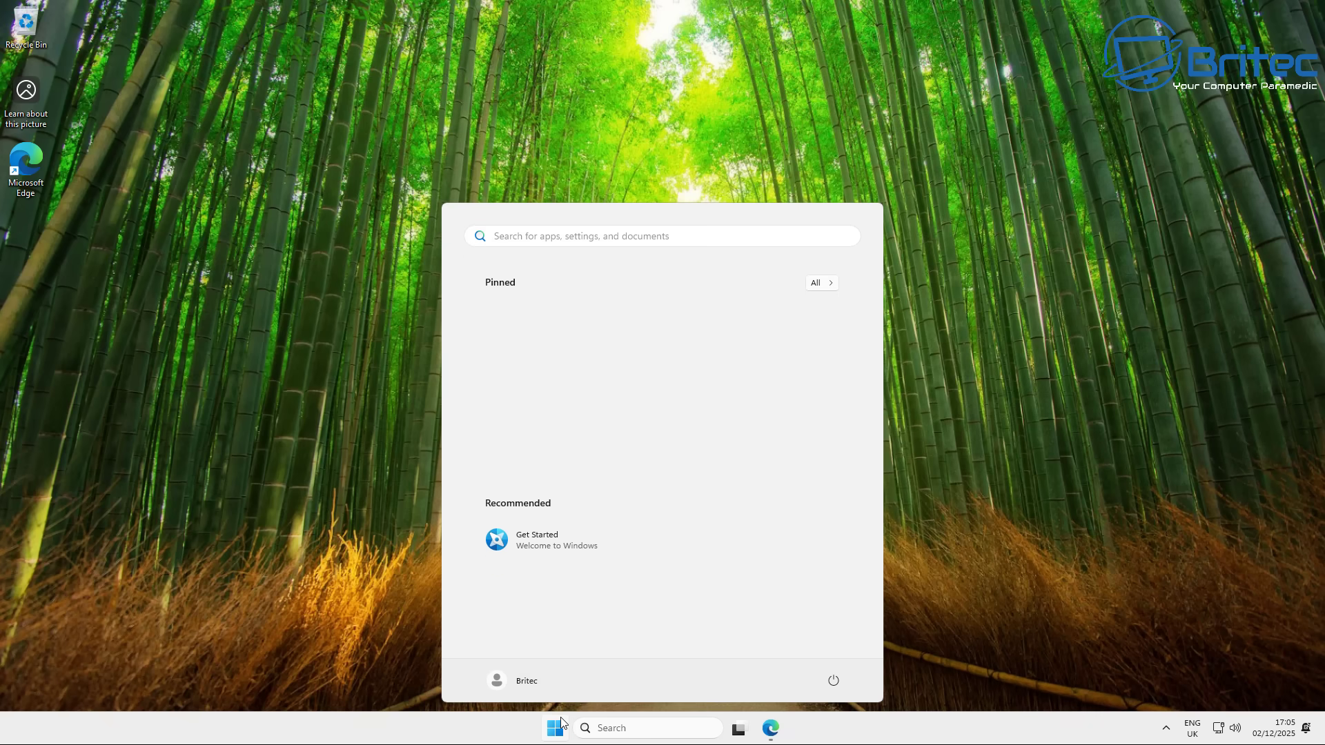
type("cmd")
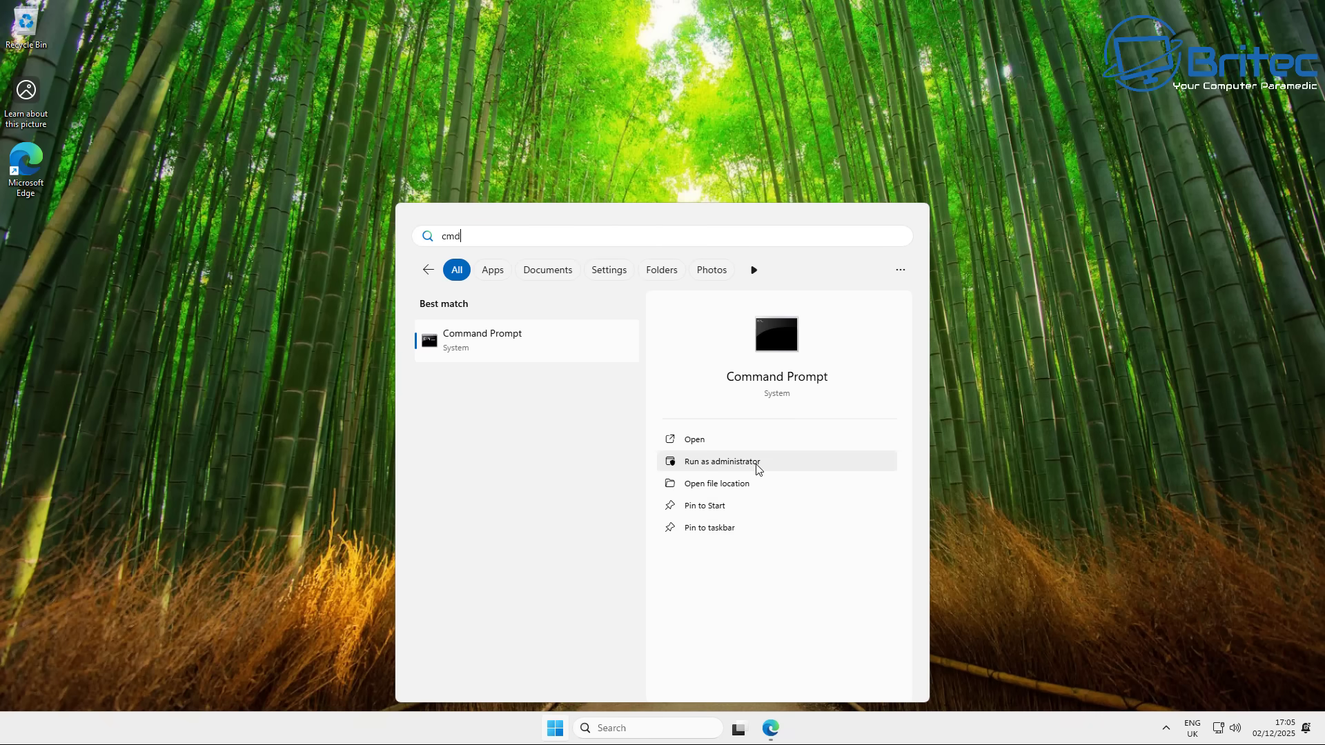
left_click(756, 462)
key("alt+y")
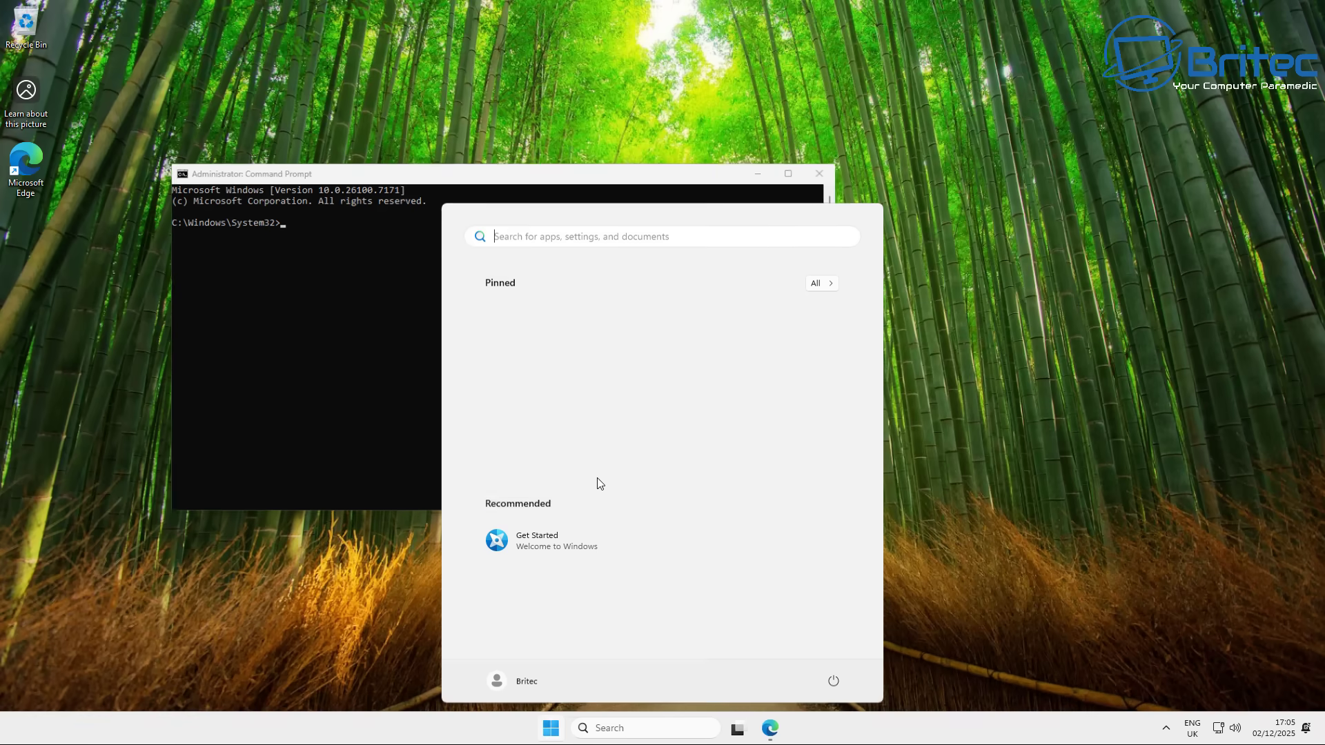
- Run Dism /Online /Get-Featureinfo /Featurename:Recall, showing Recall Disabled with payload removed
left_click(464, 181)
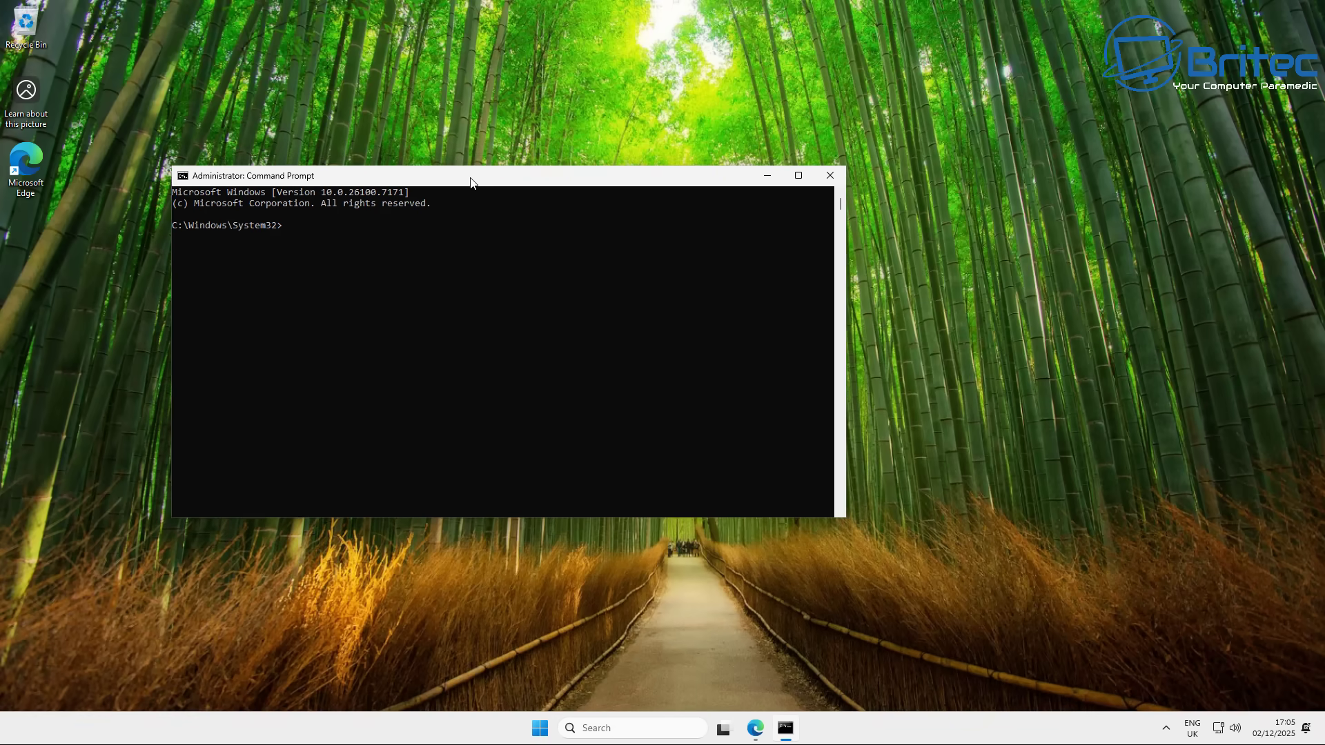
left_click_drag(467, 179, 521, 209)
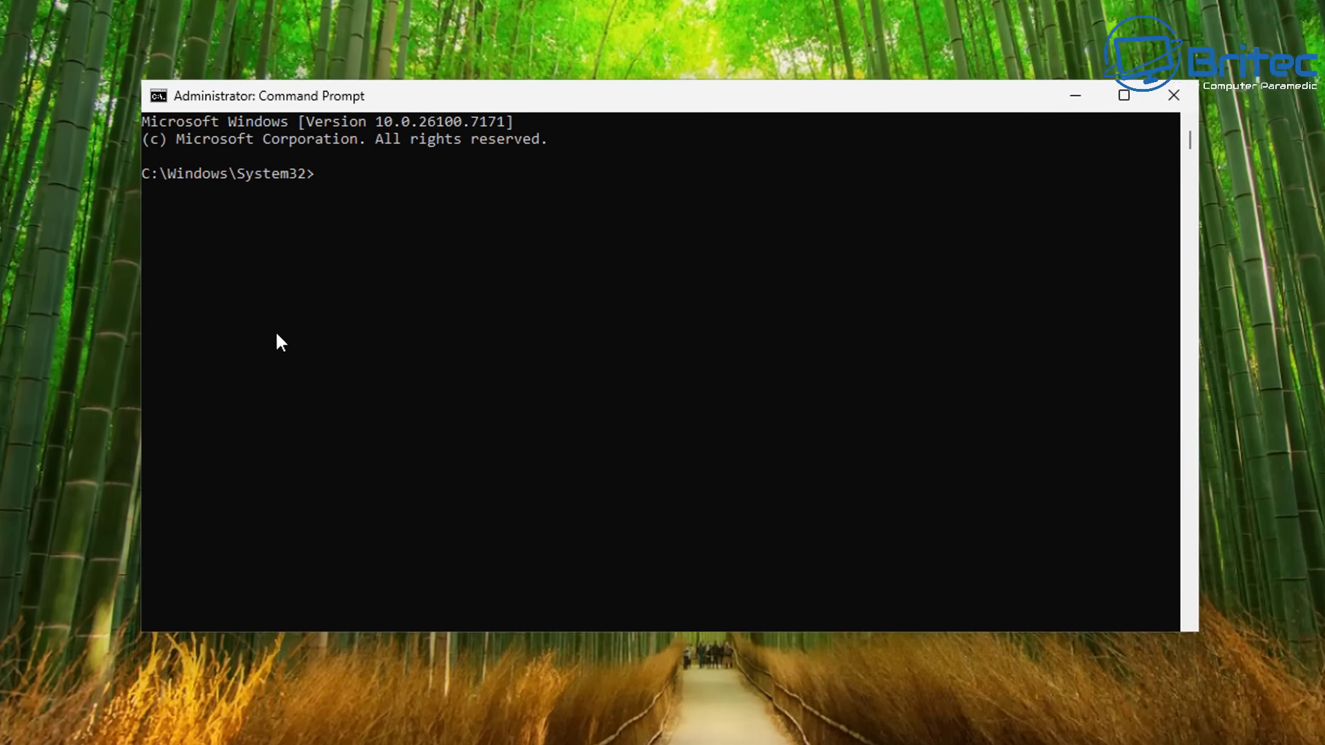
type("Dism /Online /Get-Featureinfo /Featurename:Recall")
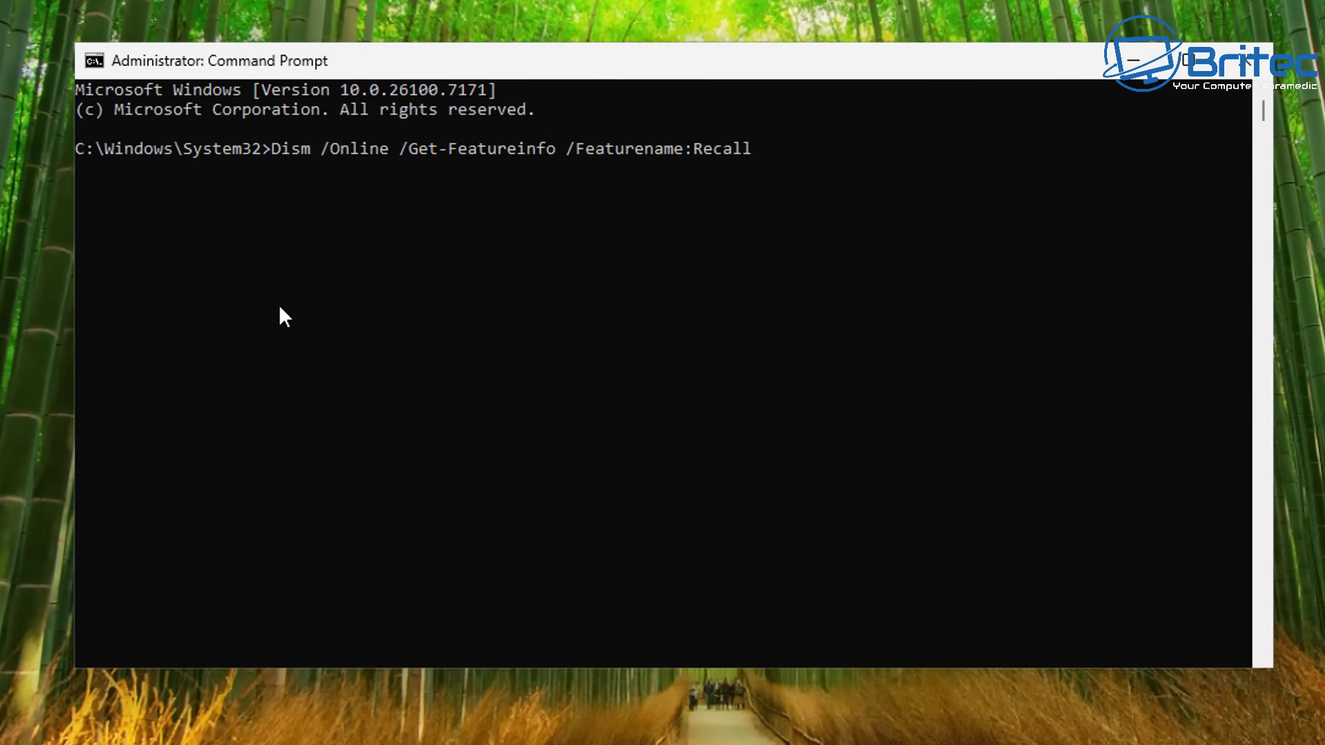
key("Return")
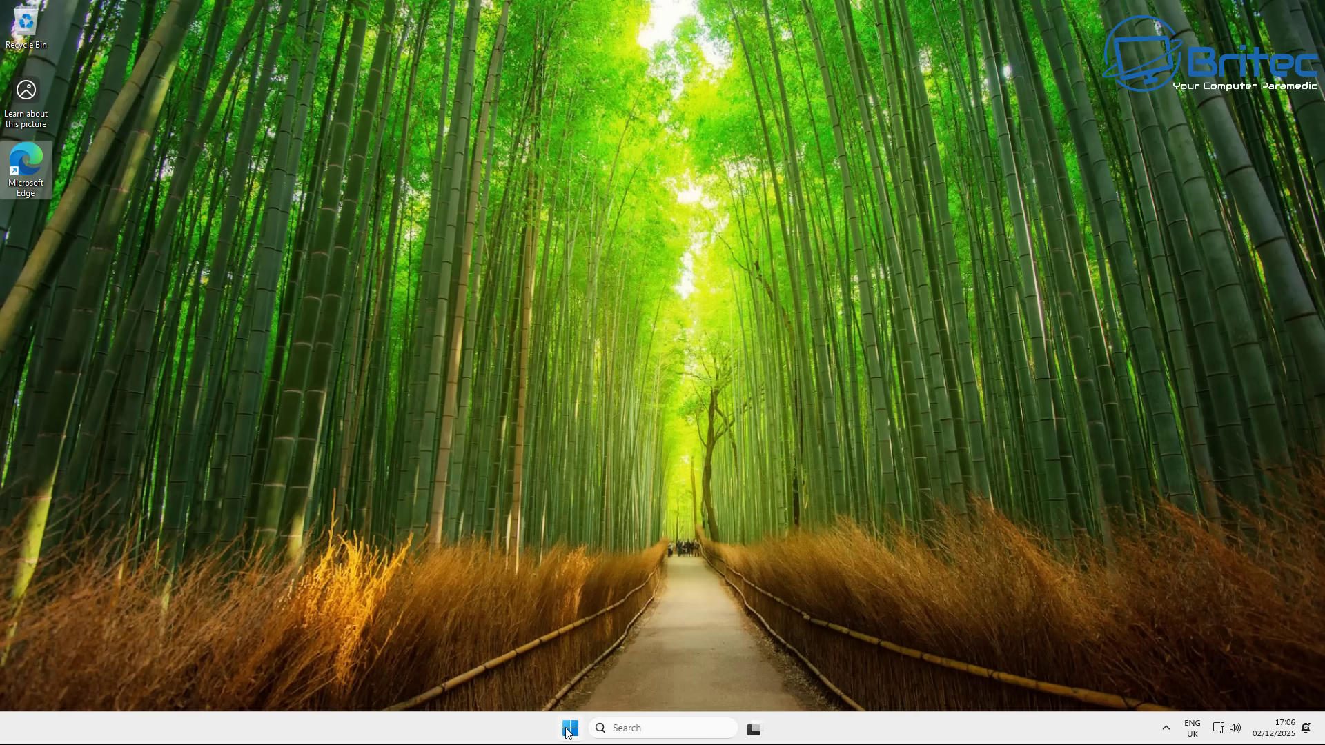
- Reopen Settings from the Start menu's All apps list
left_click(568, 730)
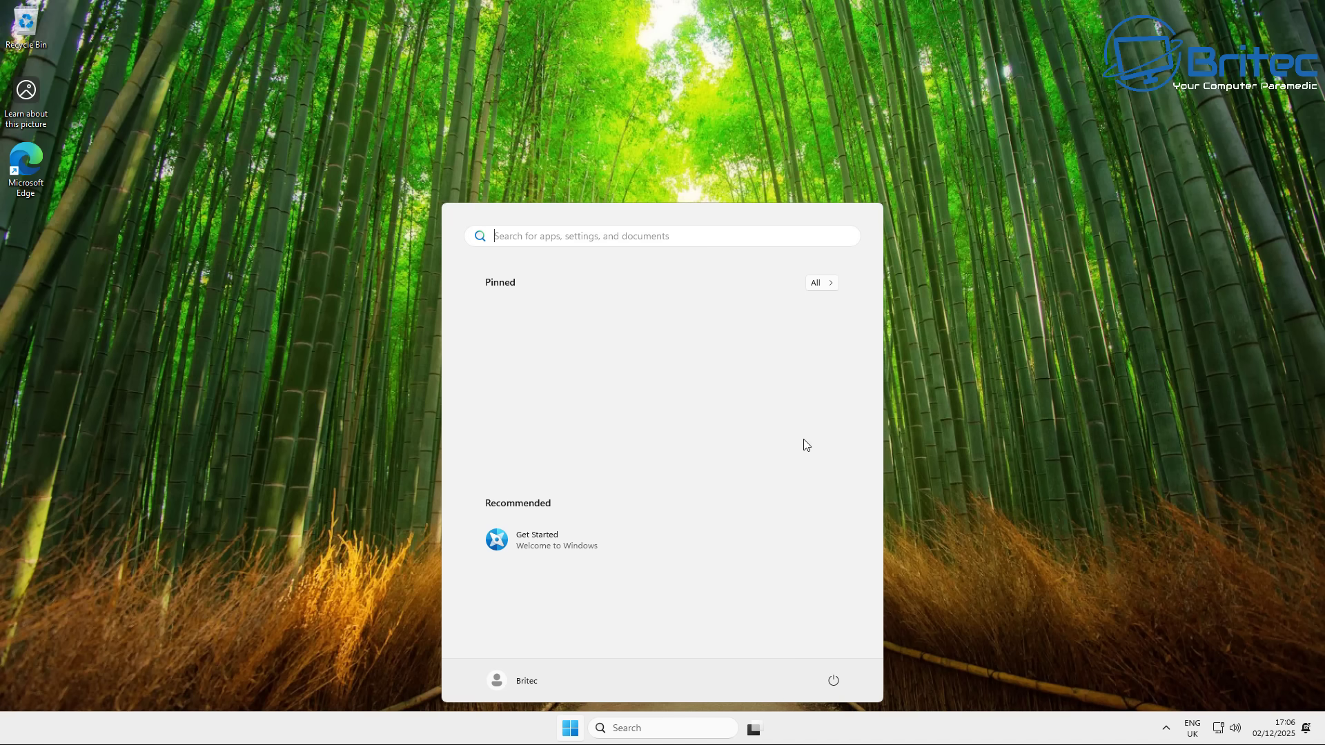
left_click(956, 594)
left_click(570, 728)
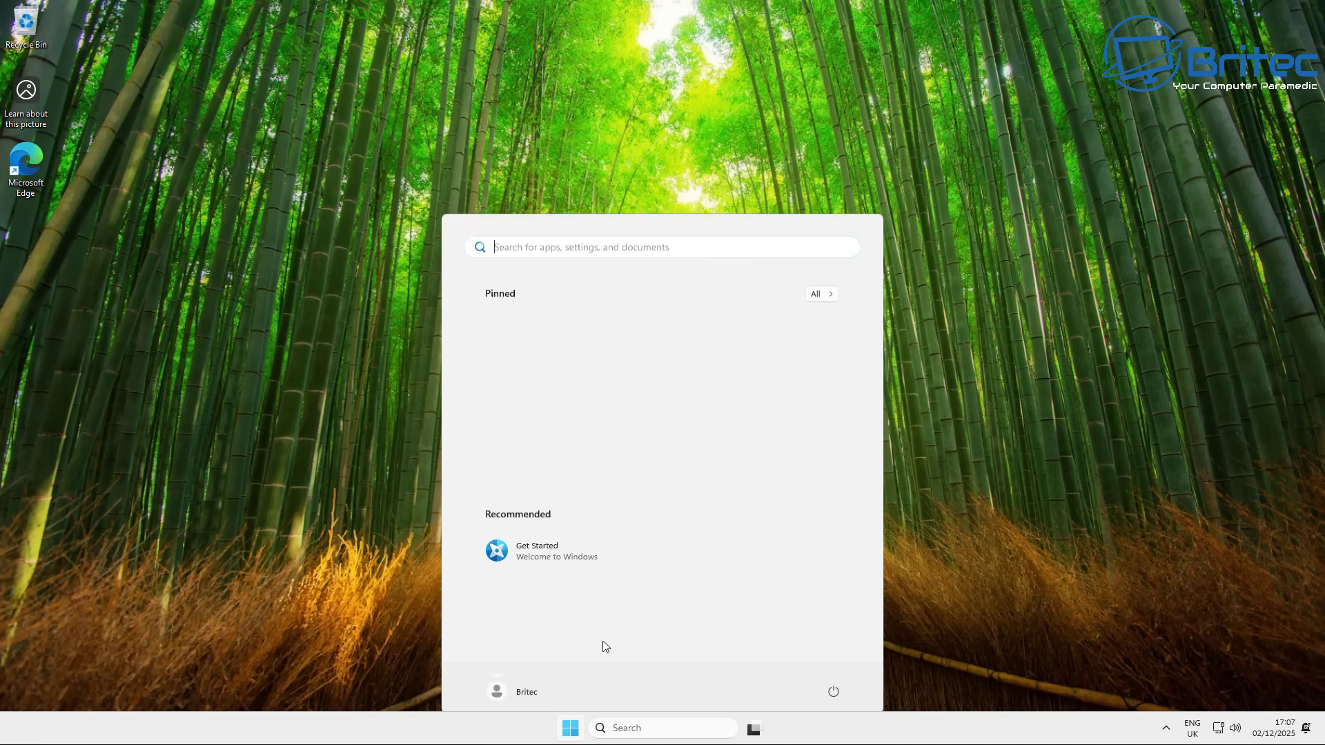
left_click(821, 283)
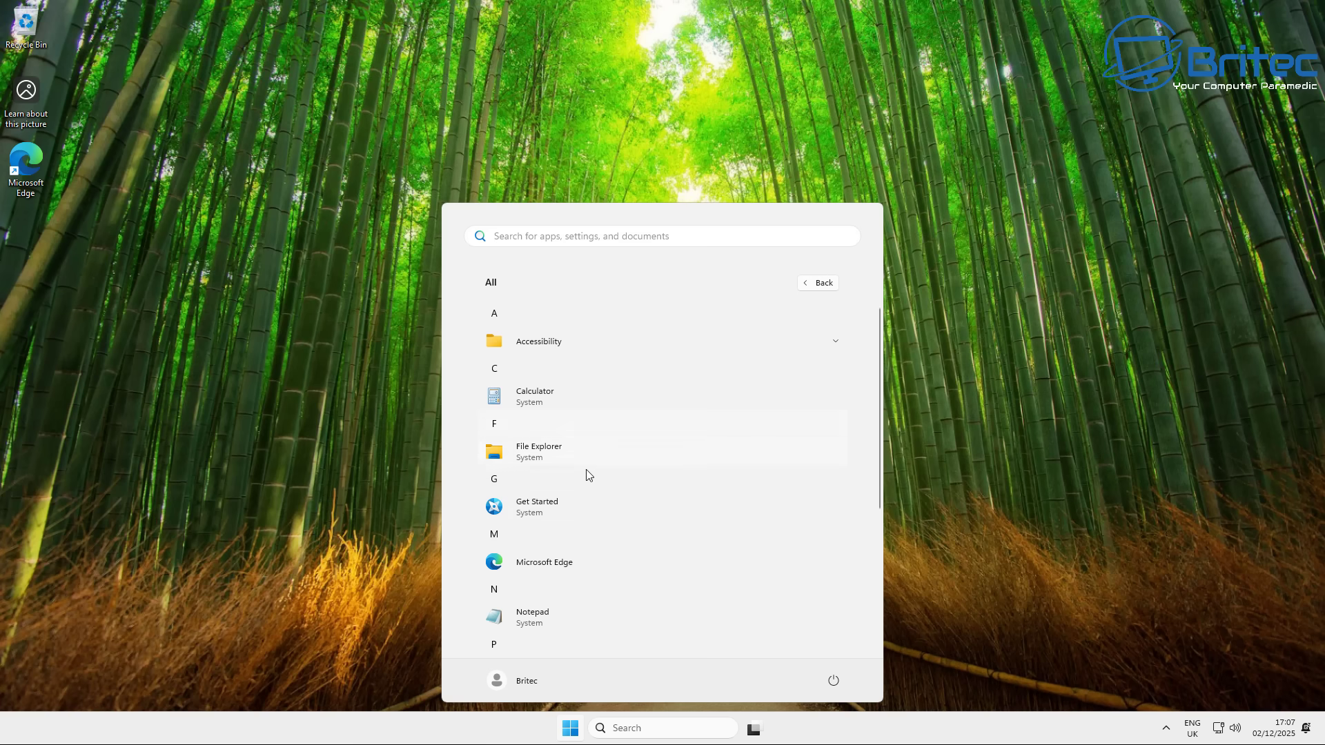
scroll(605, 589, "down", 3)
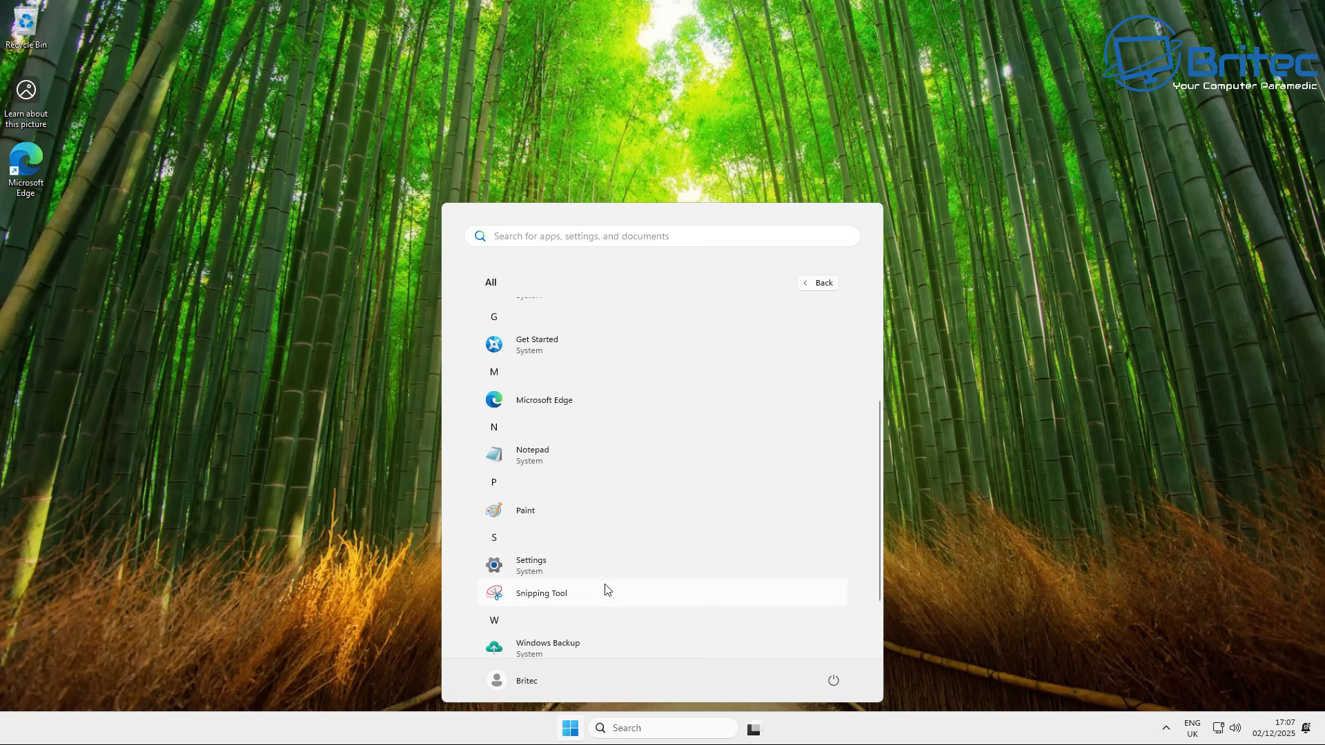
left_click(561, 567)
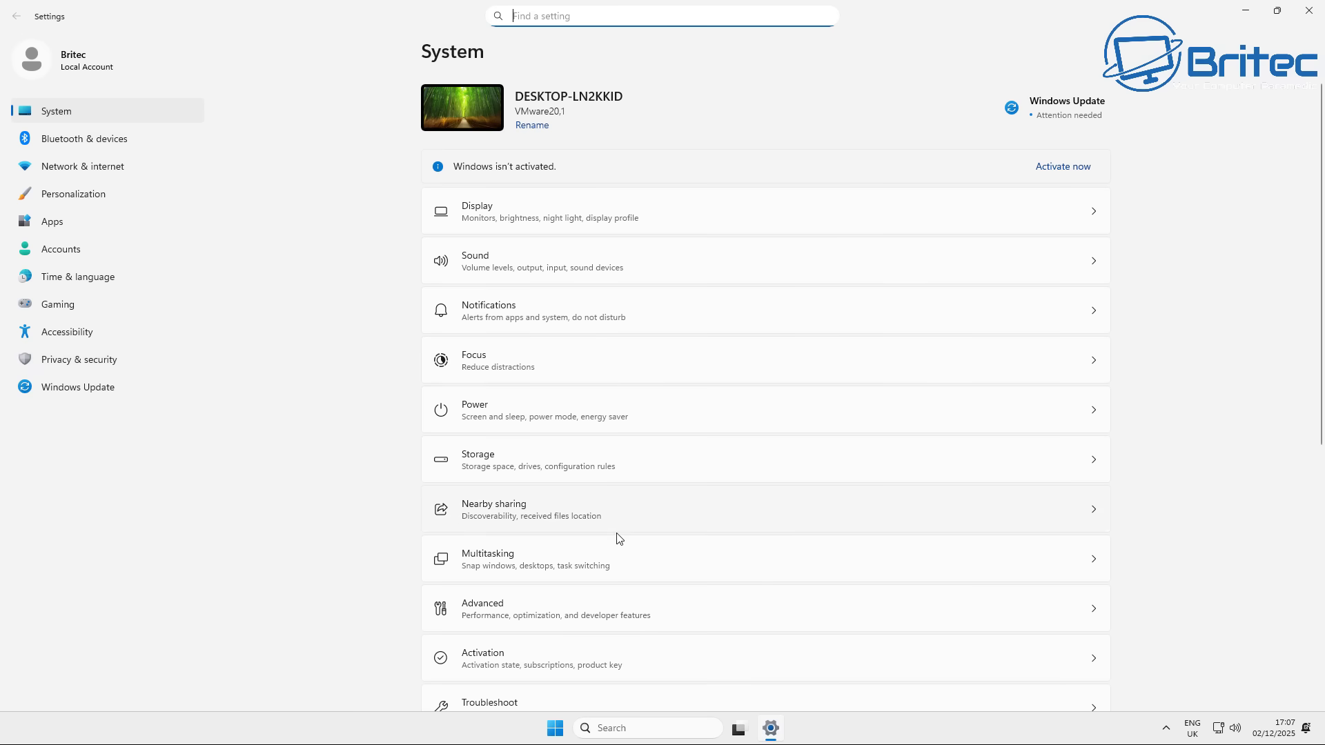
- Check Activation showing Not active with error 0xC004F213, then close Settings
scroll(616, 538, "down", 3)
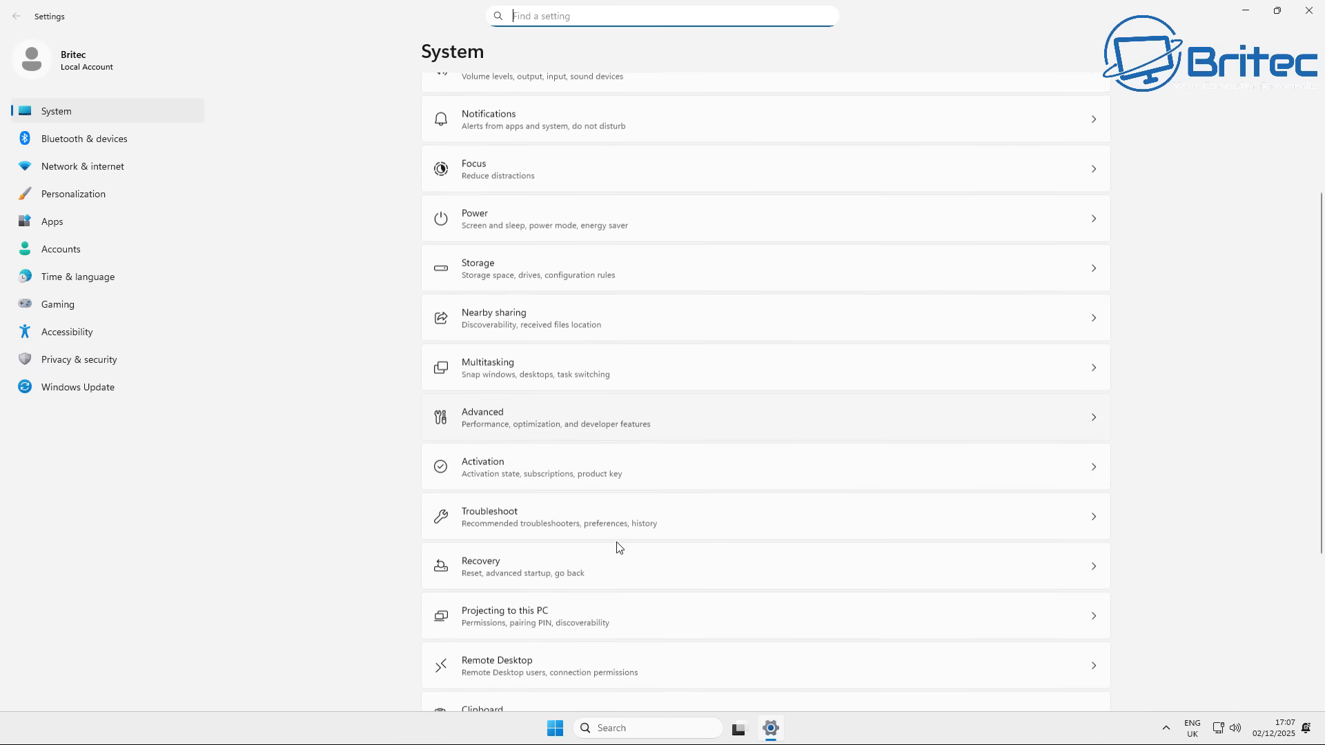
left_click(579, 458)
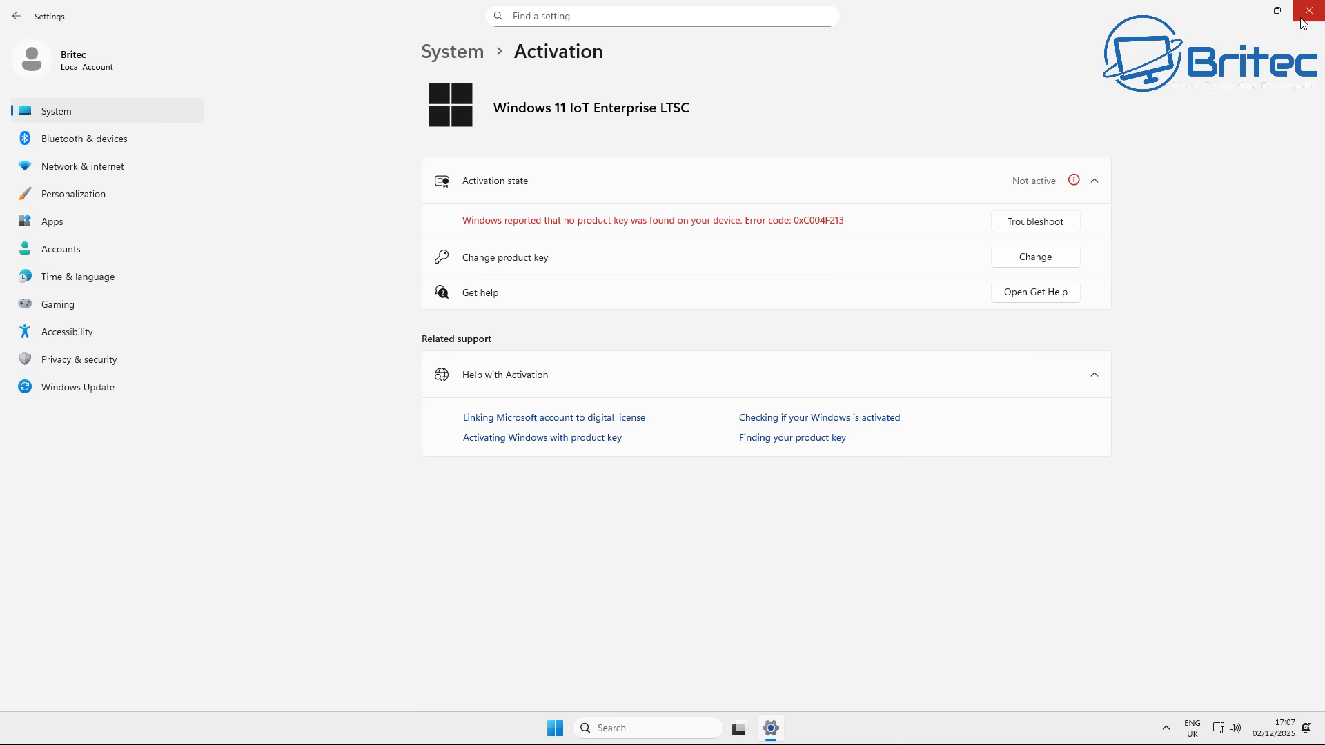
left_click(1302, 21)
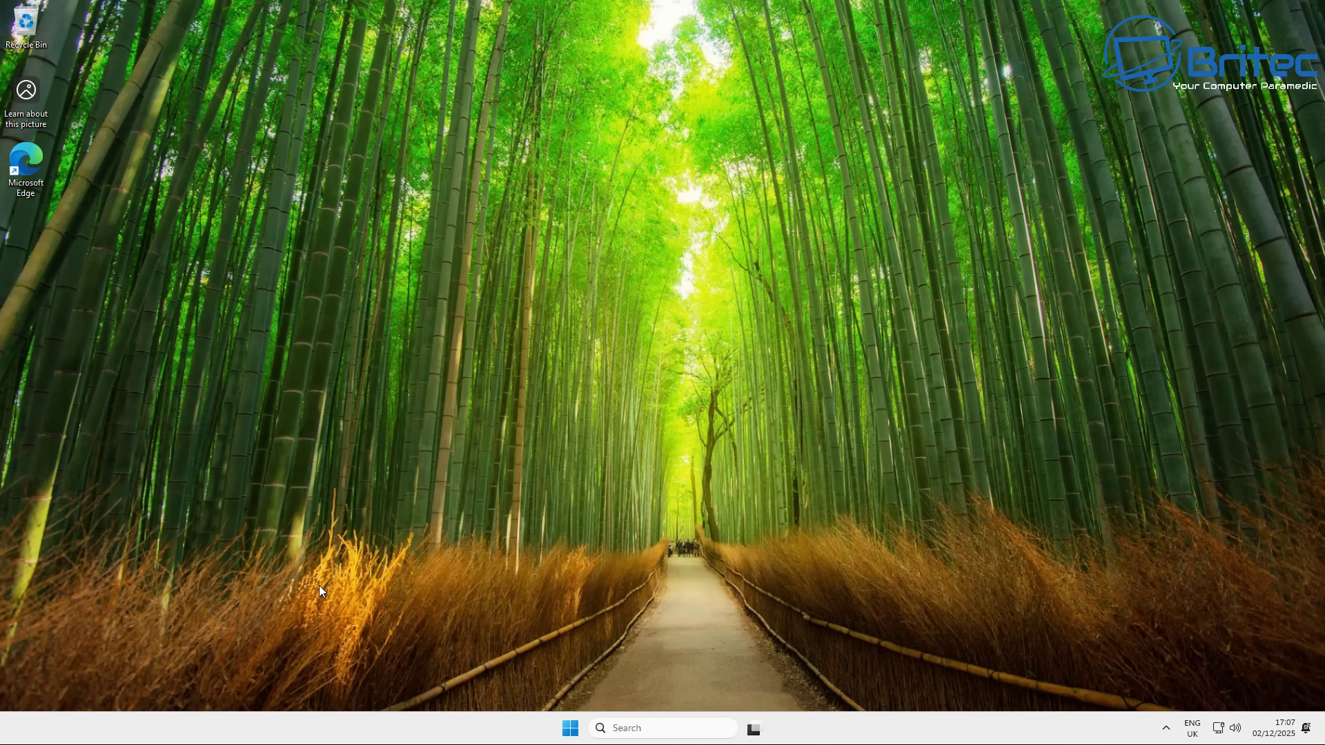